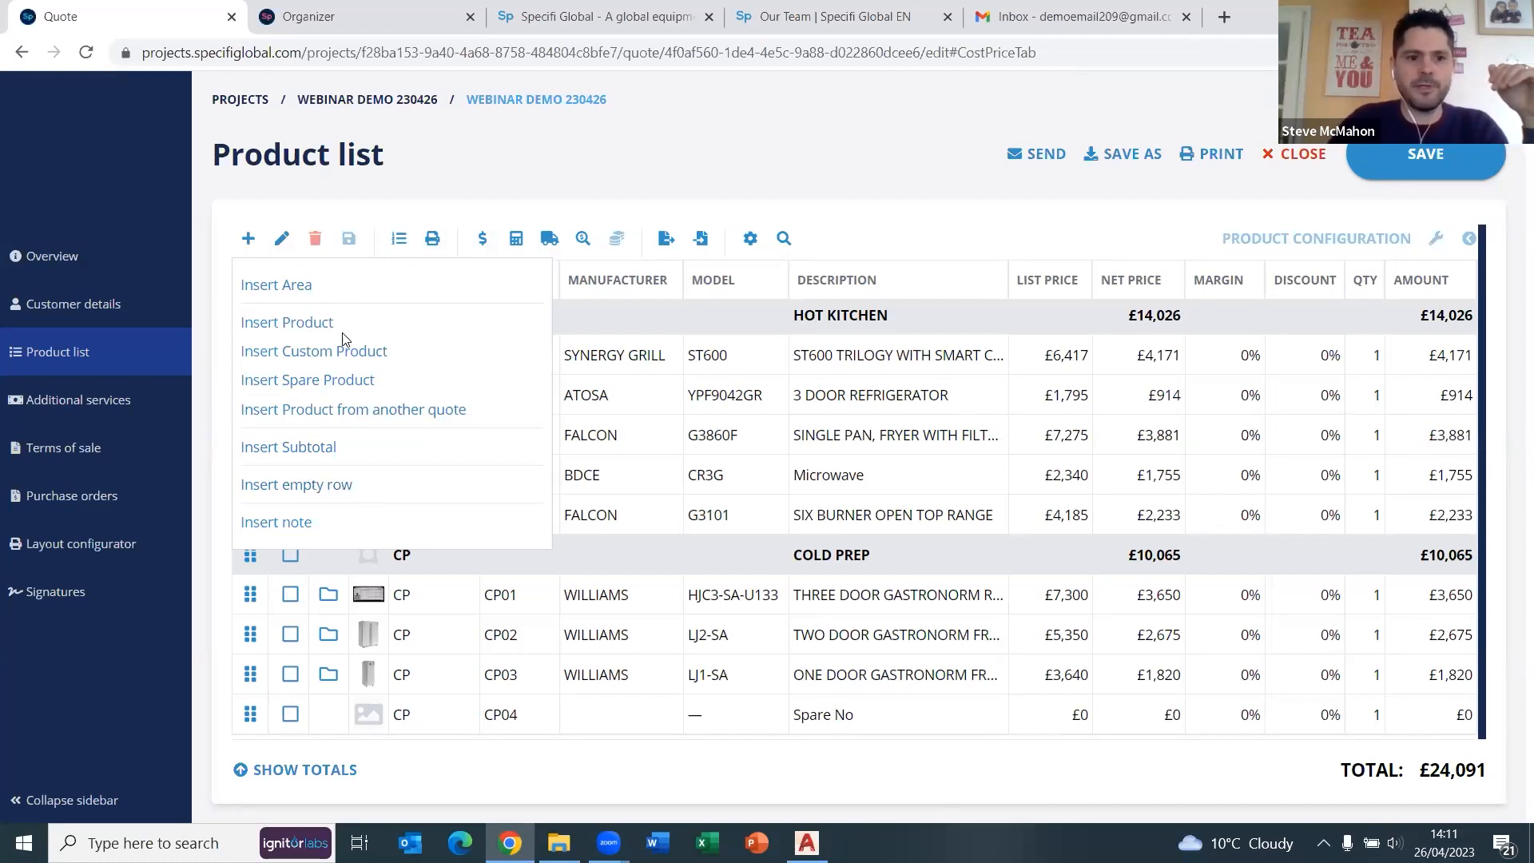
Use Insert Product in the Product list to open the catalog of products for the quote.
click(302, 324)
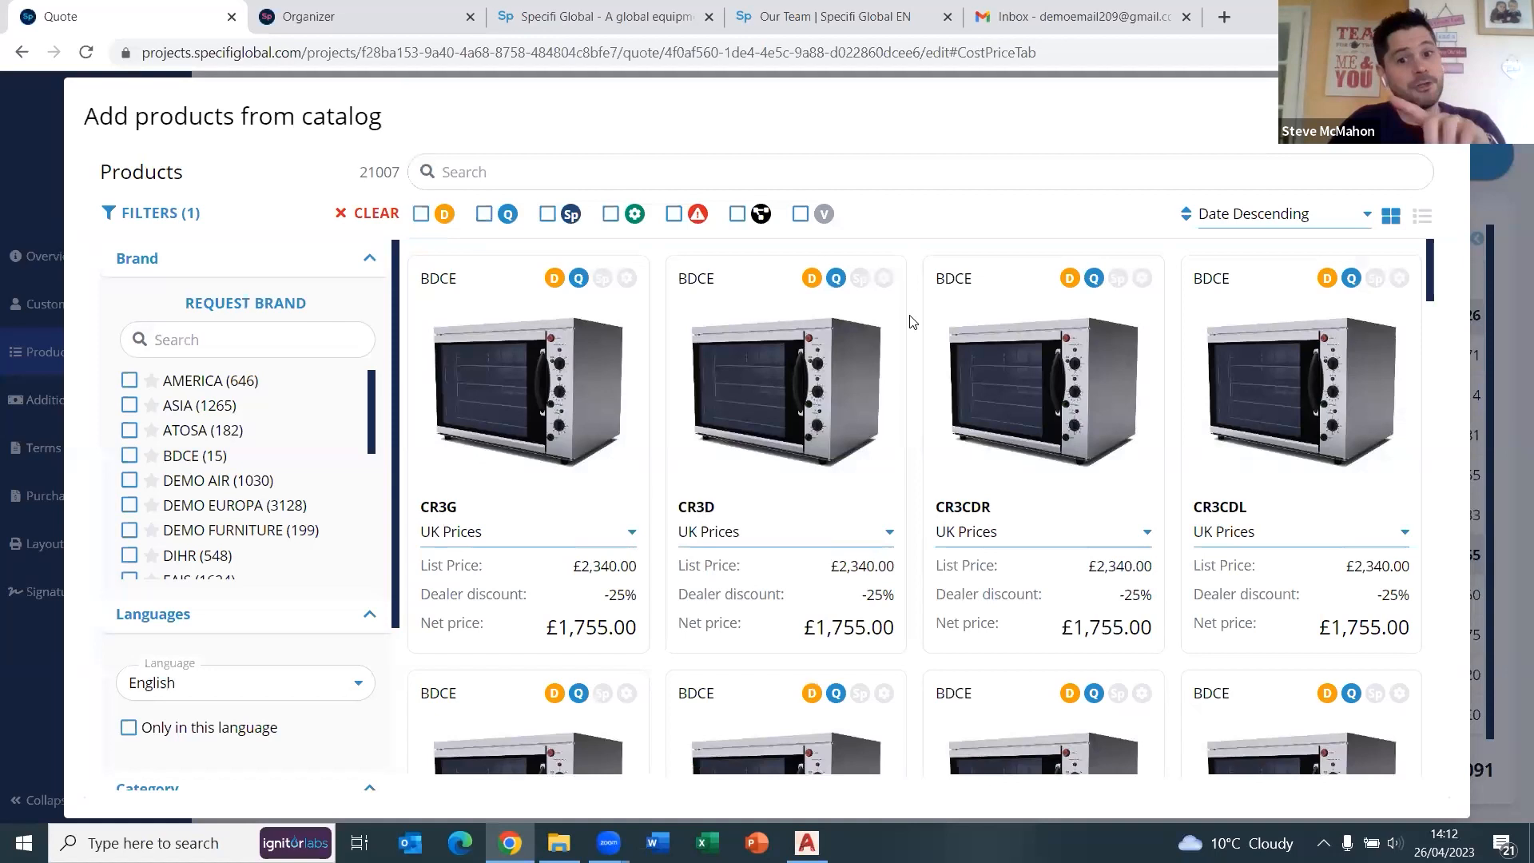
Tick RATIONAL under both Brand and Manufacturer to narrow the catalog to 130 products.
drag(370, 411, 365, 541)
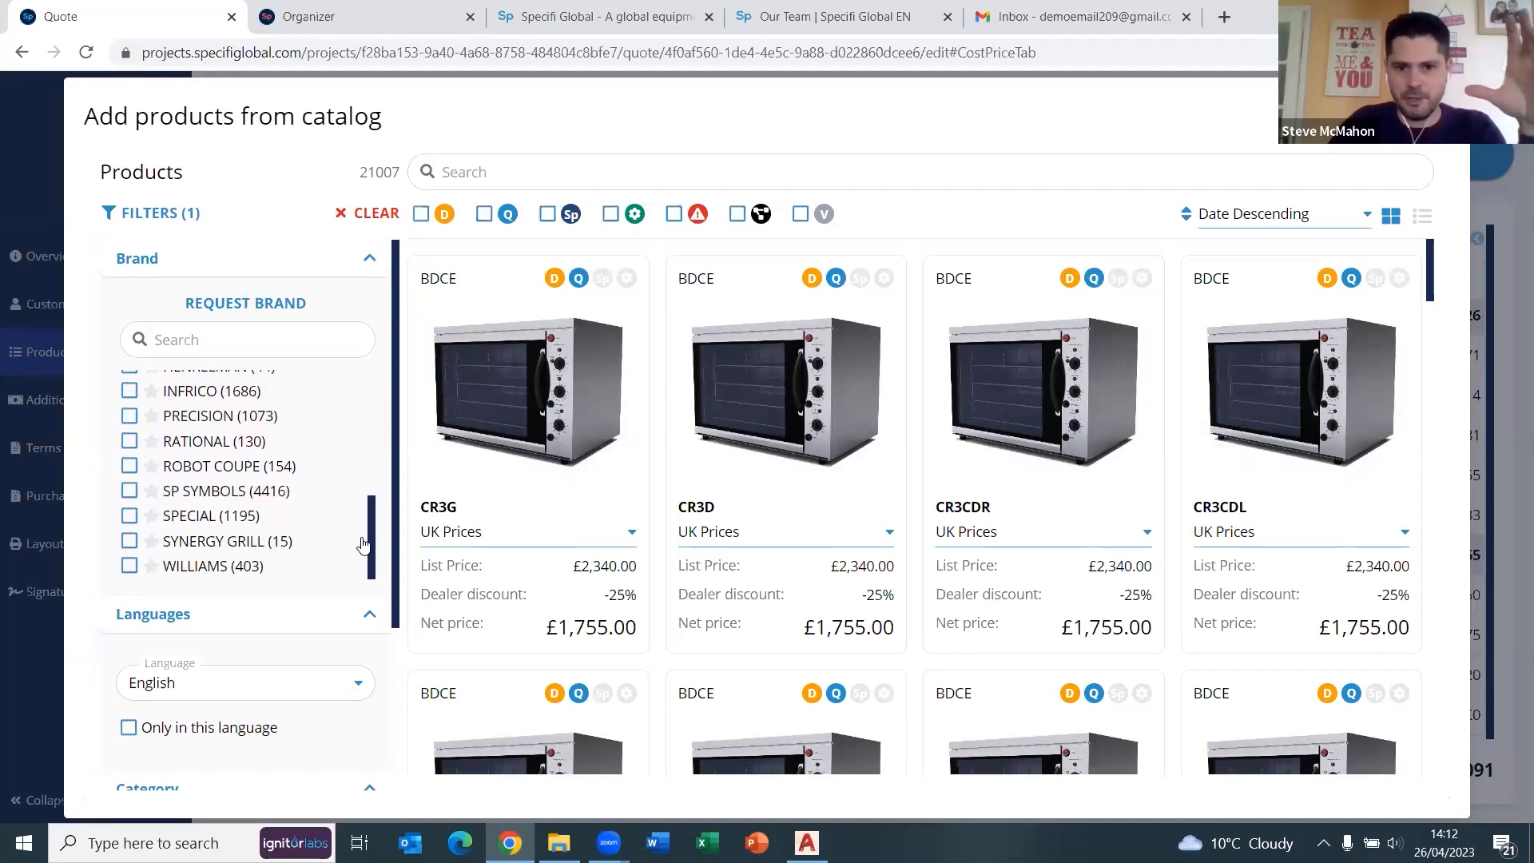
mouse_move(427, 546)
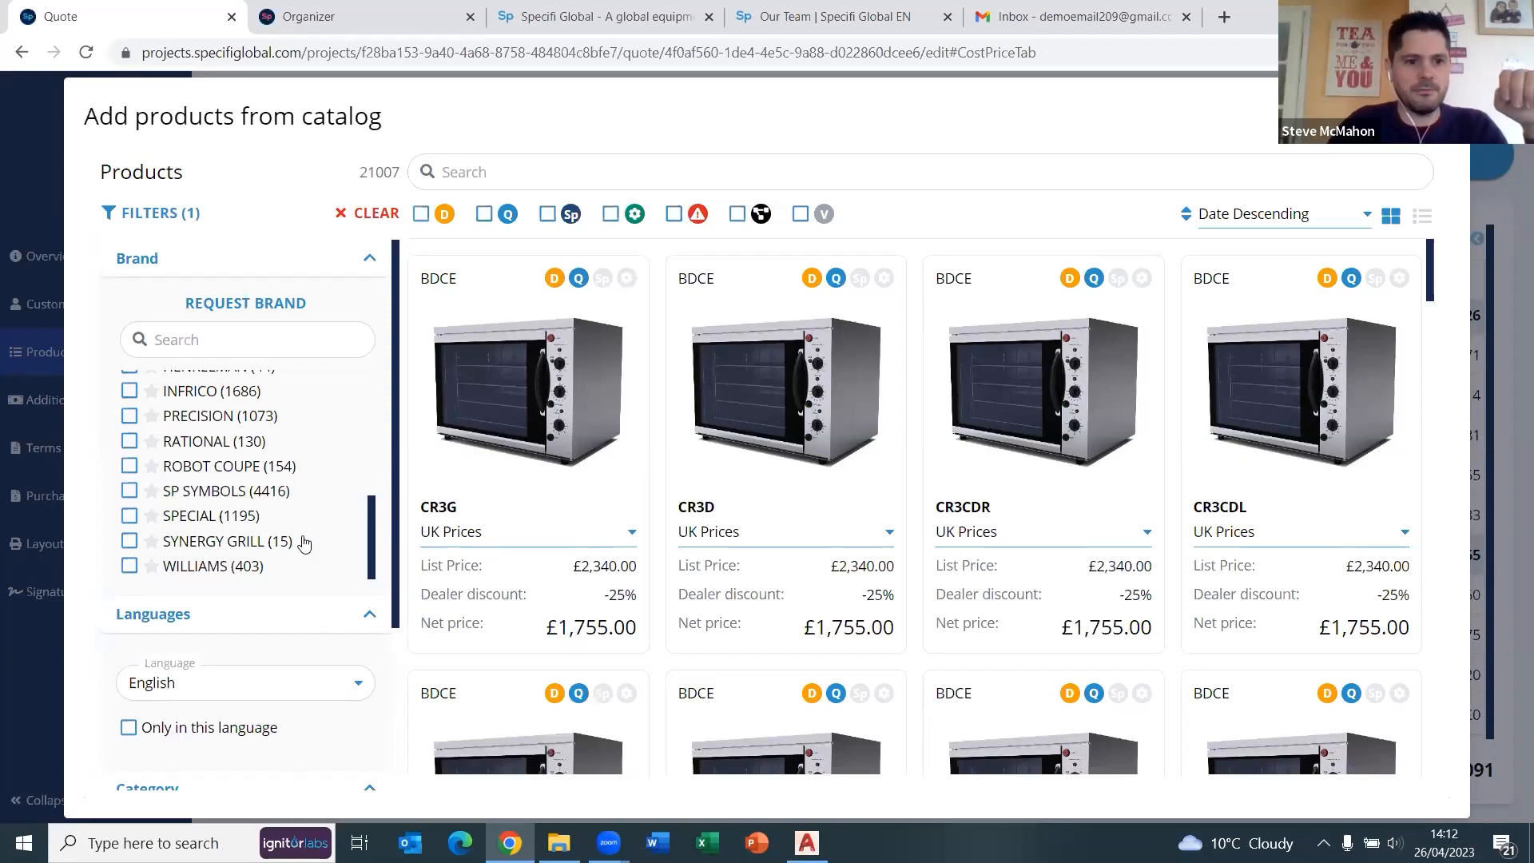
scroll(308, 540, up, 1)
click(130, 545)
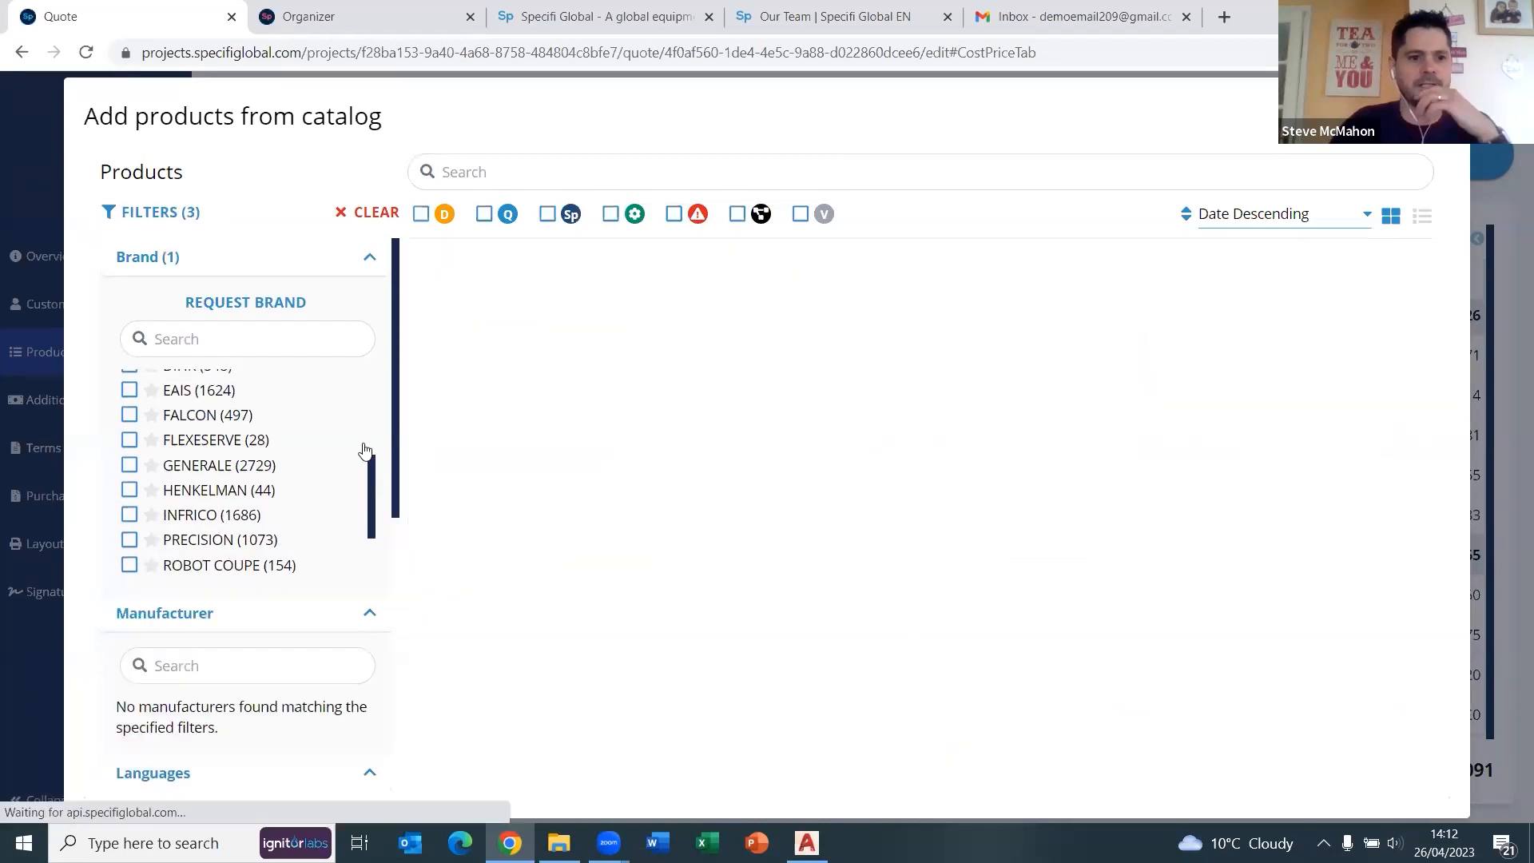
click(128, 523)
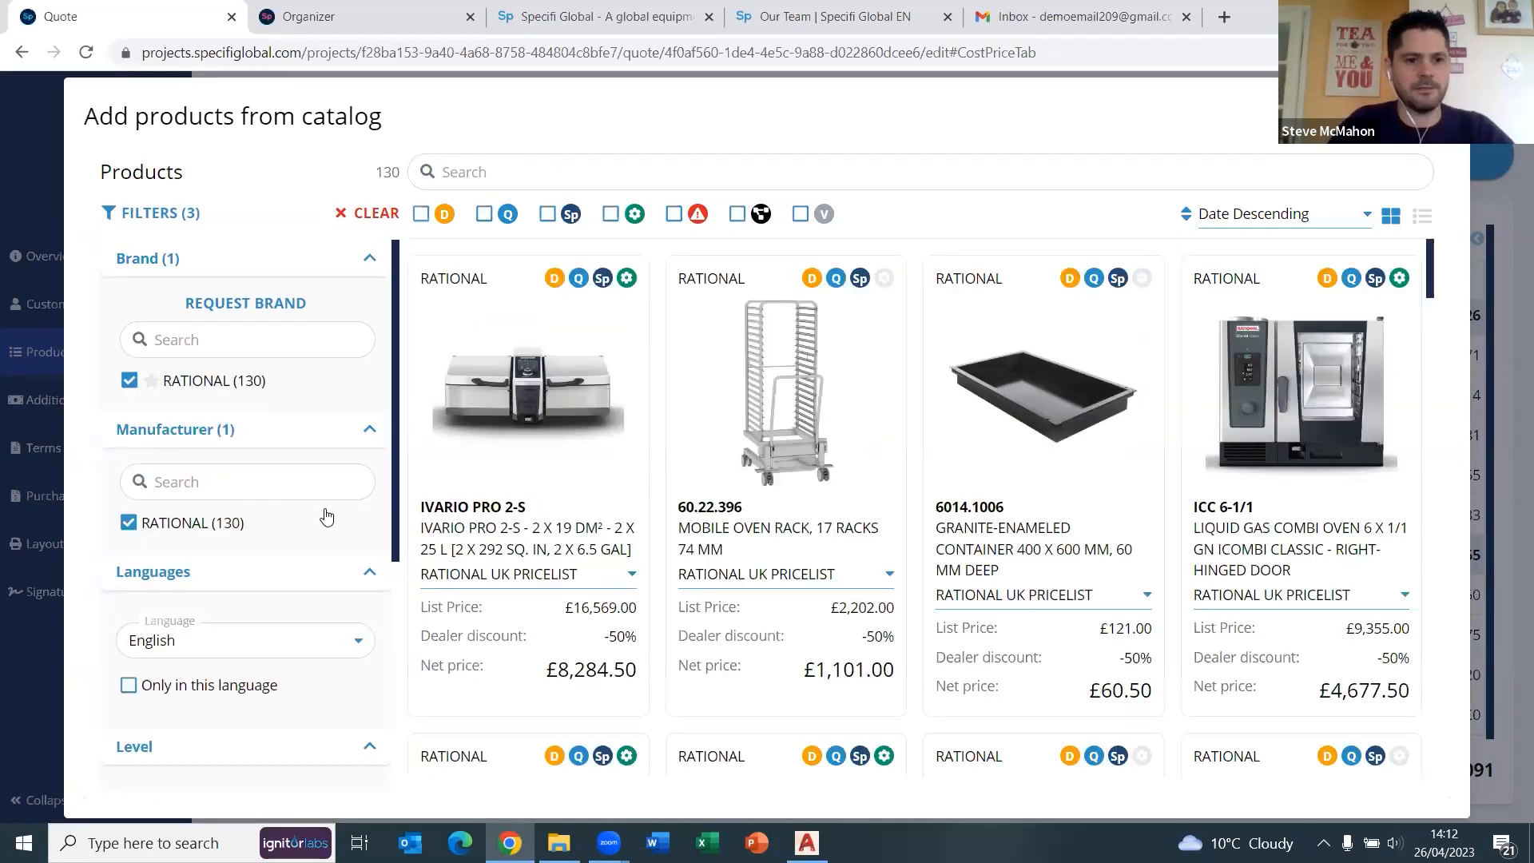
Filter Level to ICOMBI PRO > ELECTRIC > 10 X 1/1 GN > RIGHT-HINGED DOOR, leaving only ICP 10-1/1.
scroll(336, 492, down, 3)
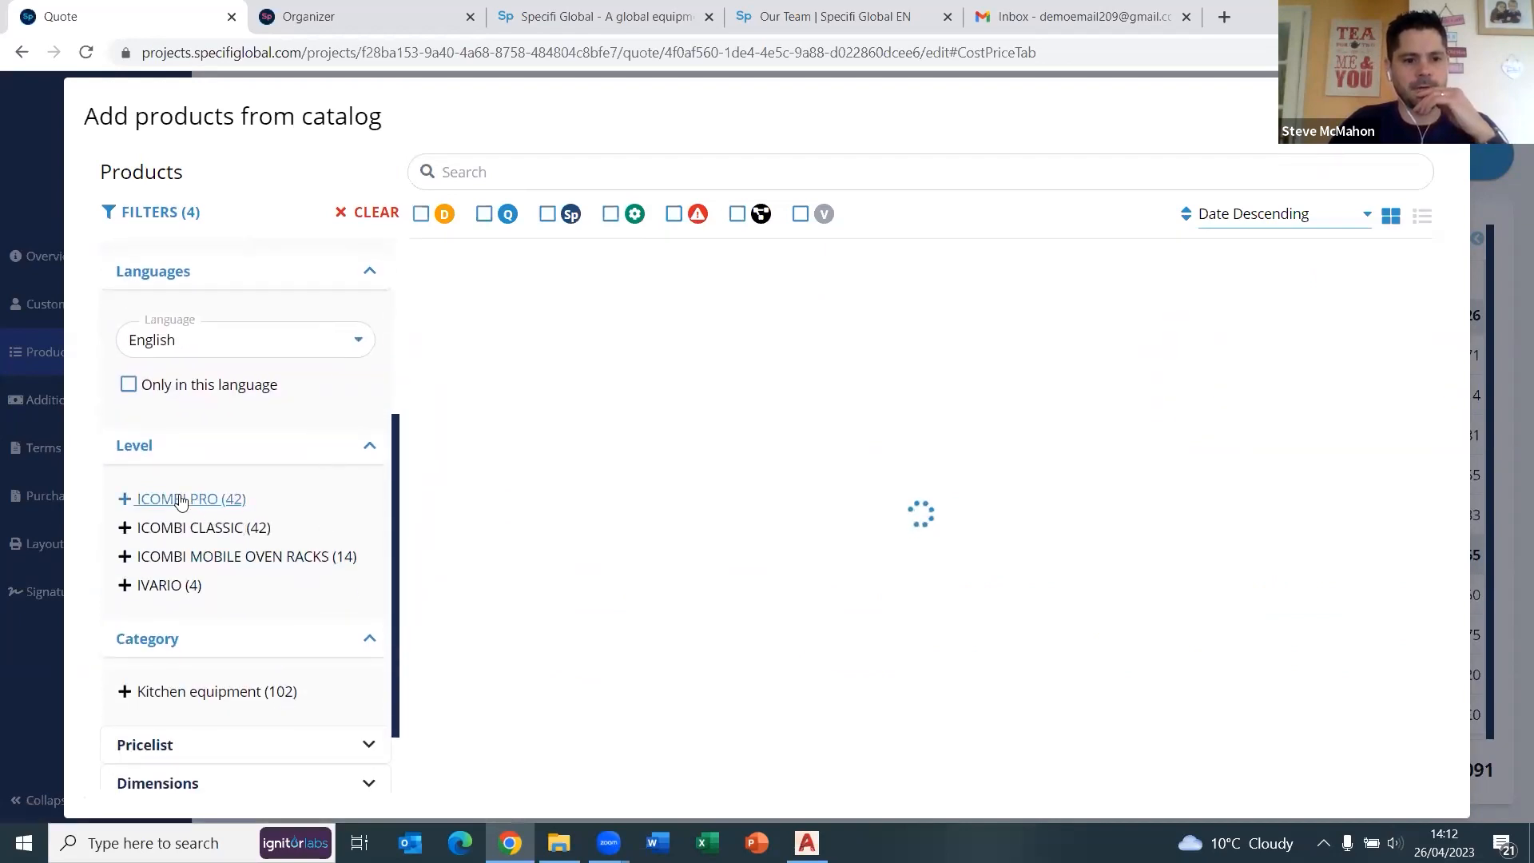
click(227, 514)
click(198, 527)
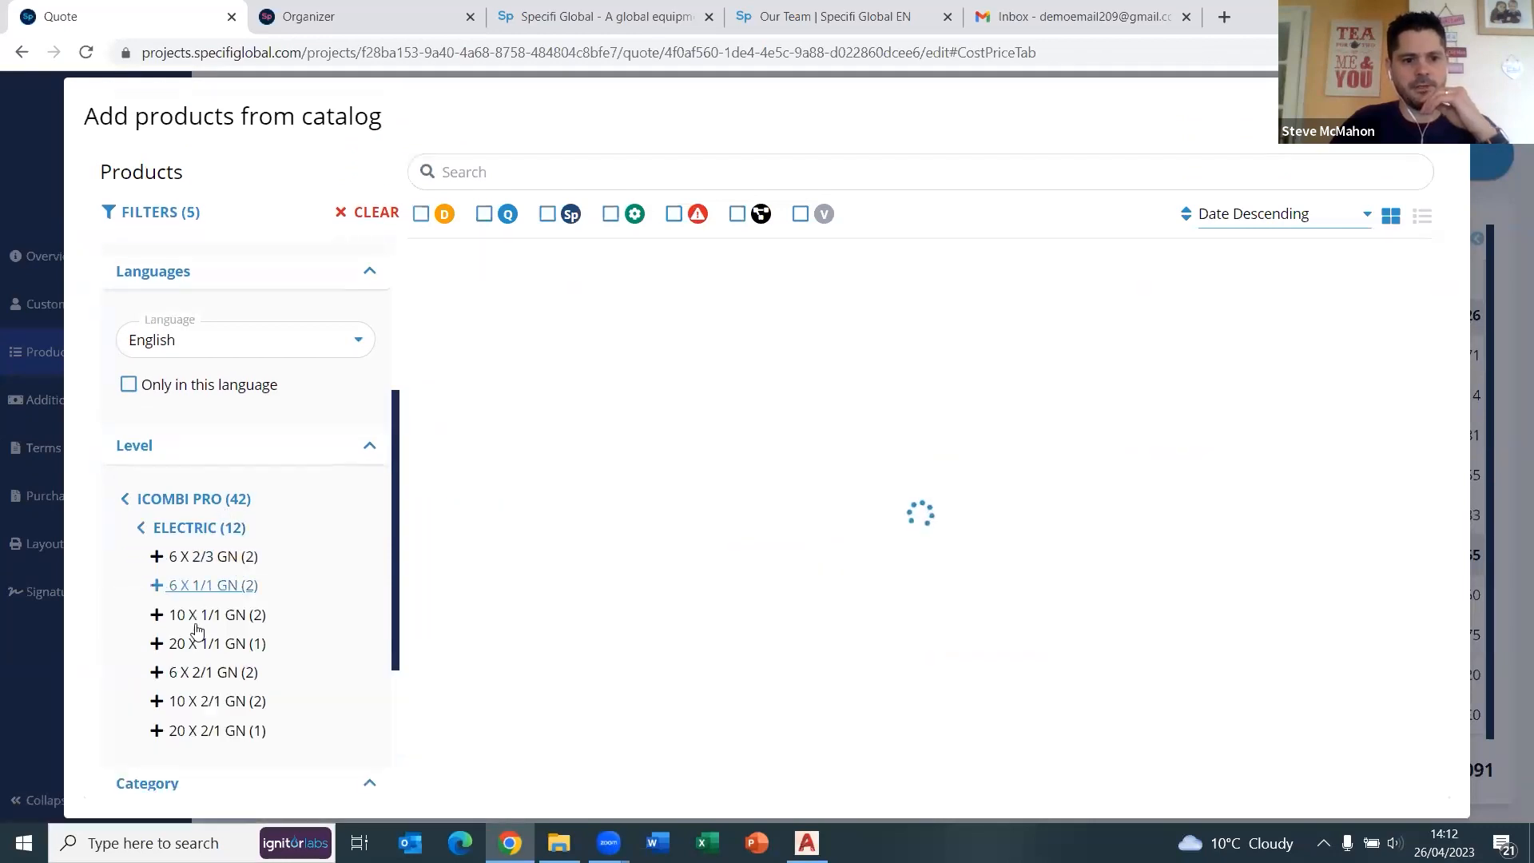
click(200, 615)
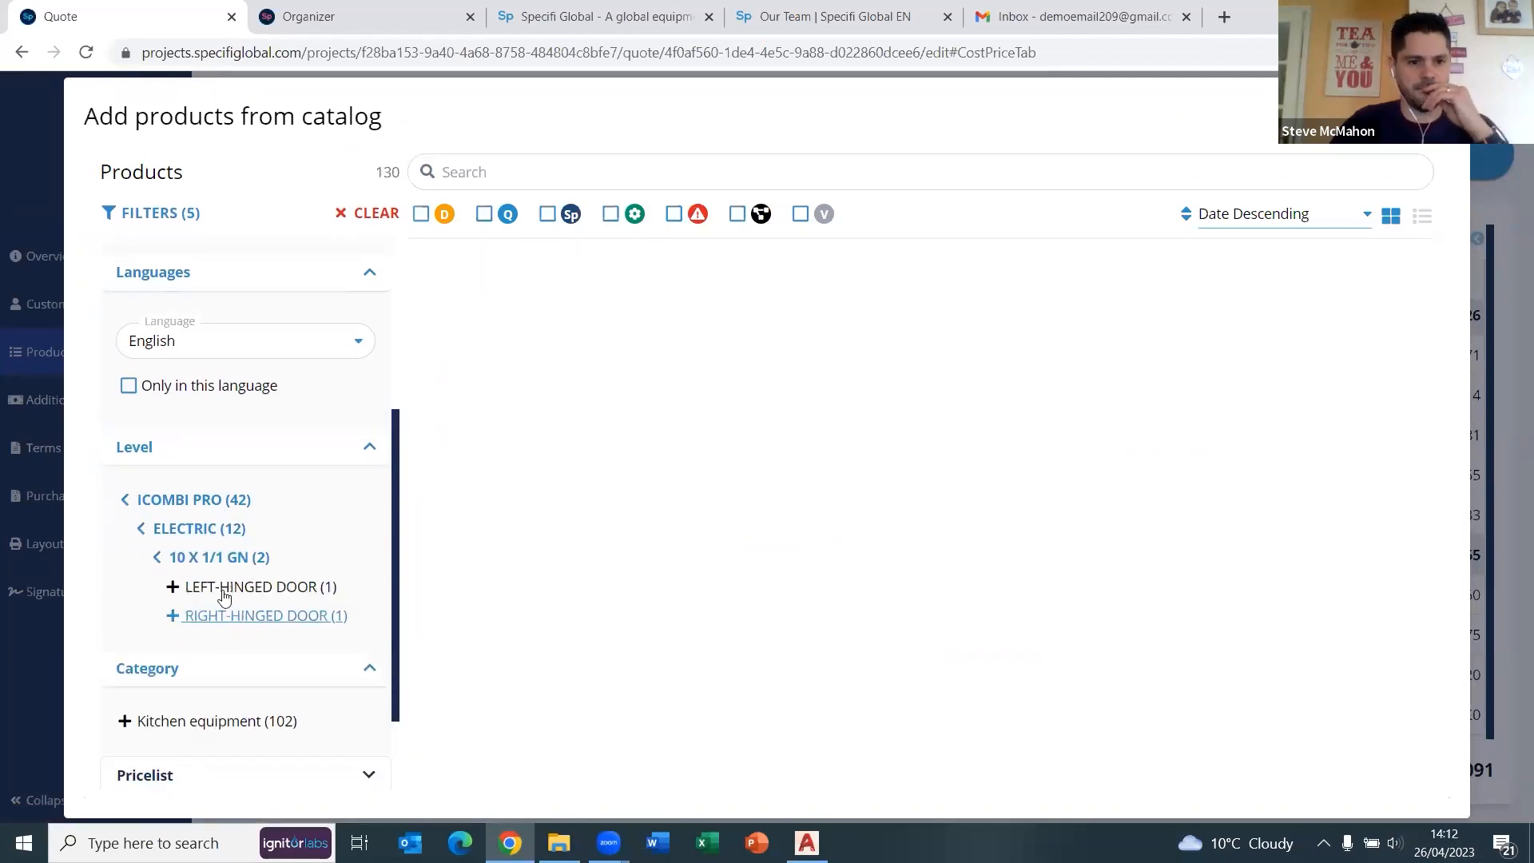
click(232, 616)
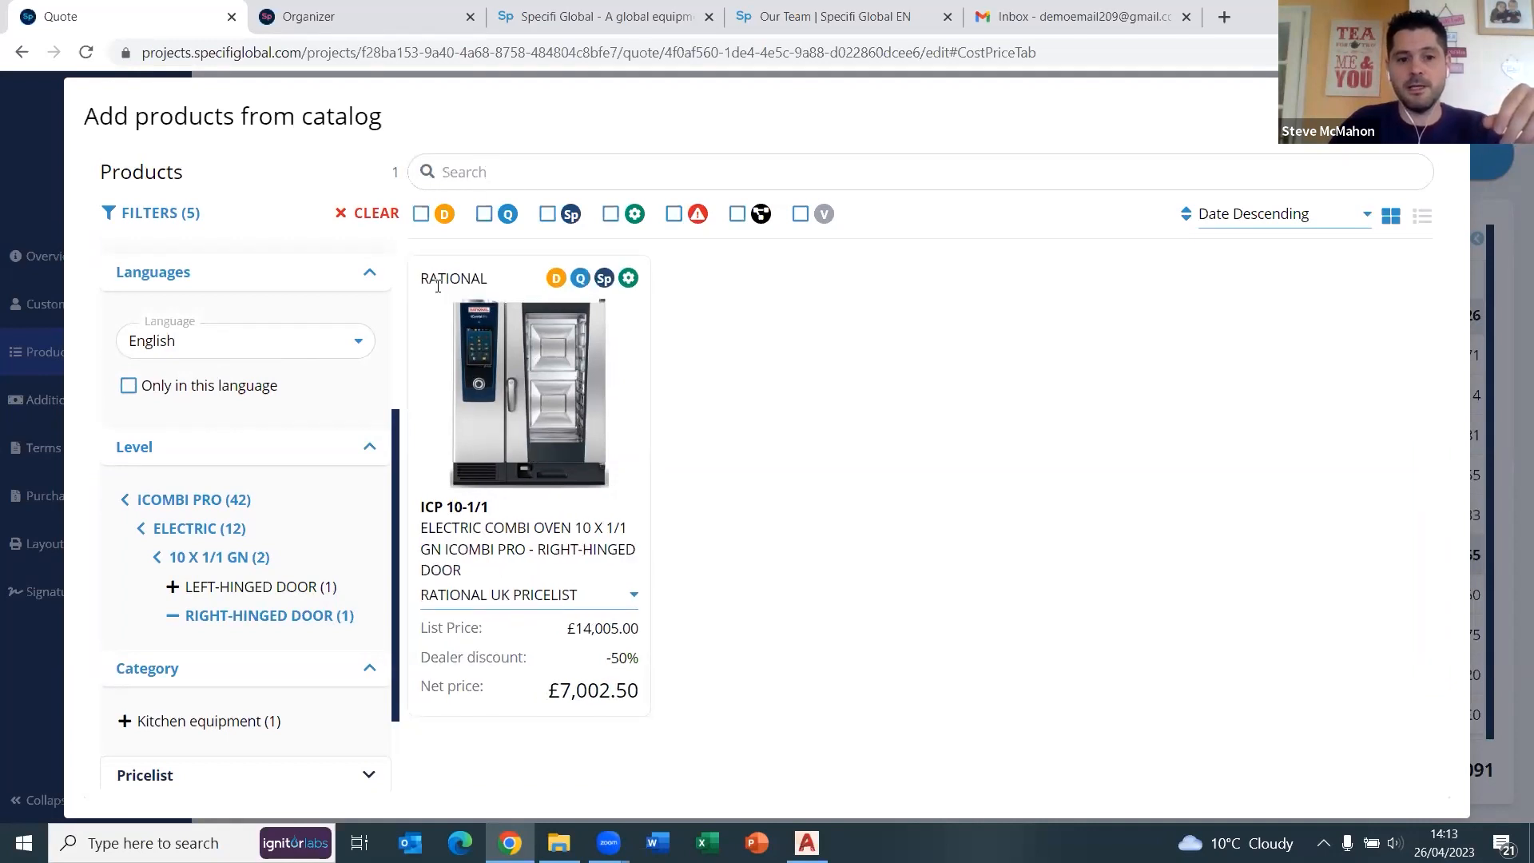
mouse_move(494, 520)
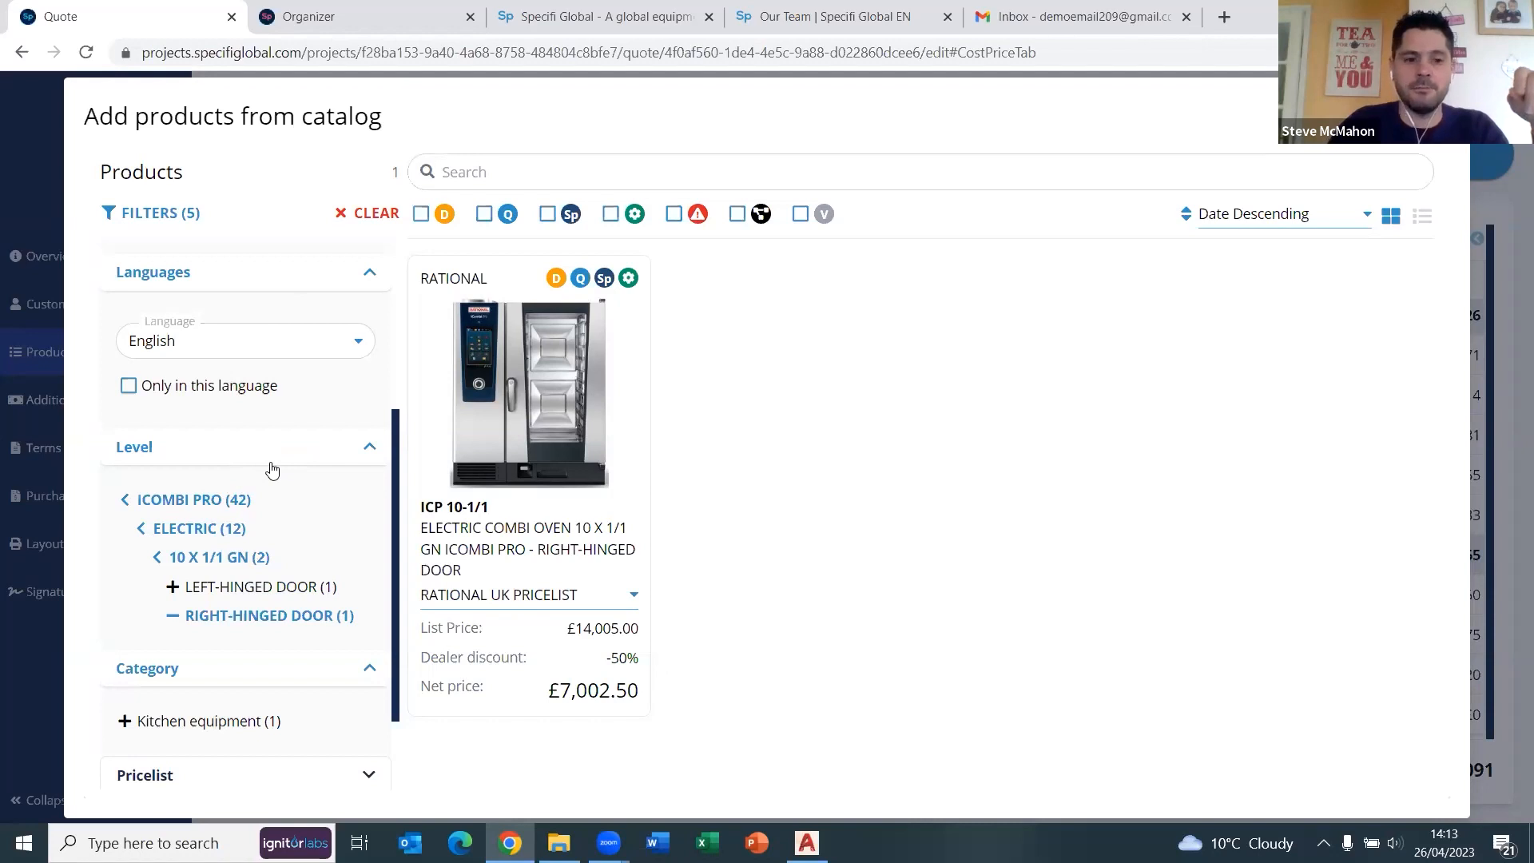
mouse_move(480, 470)
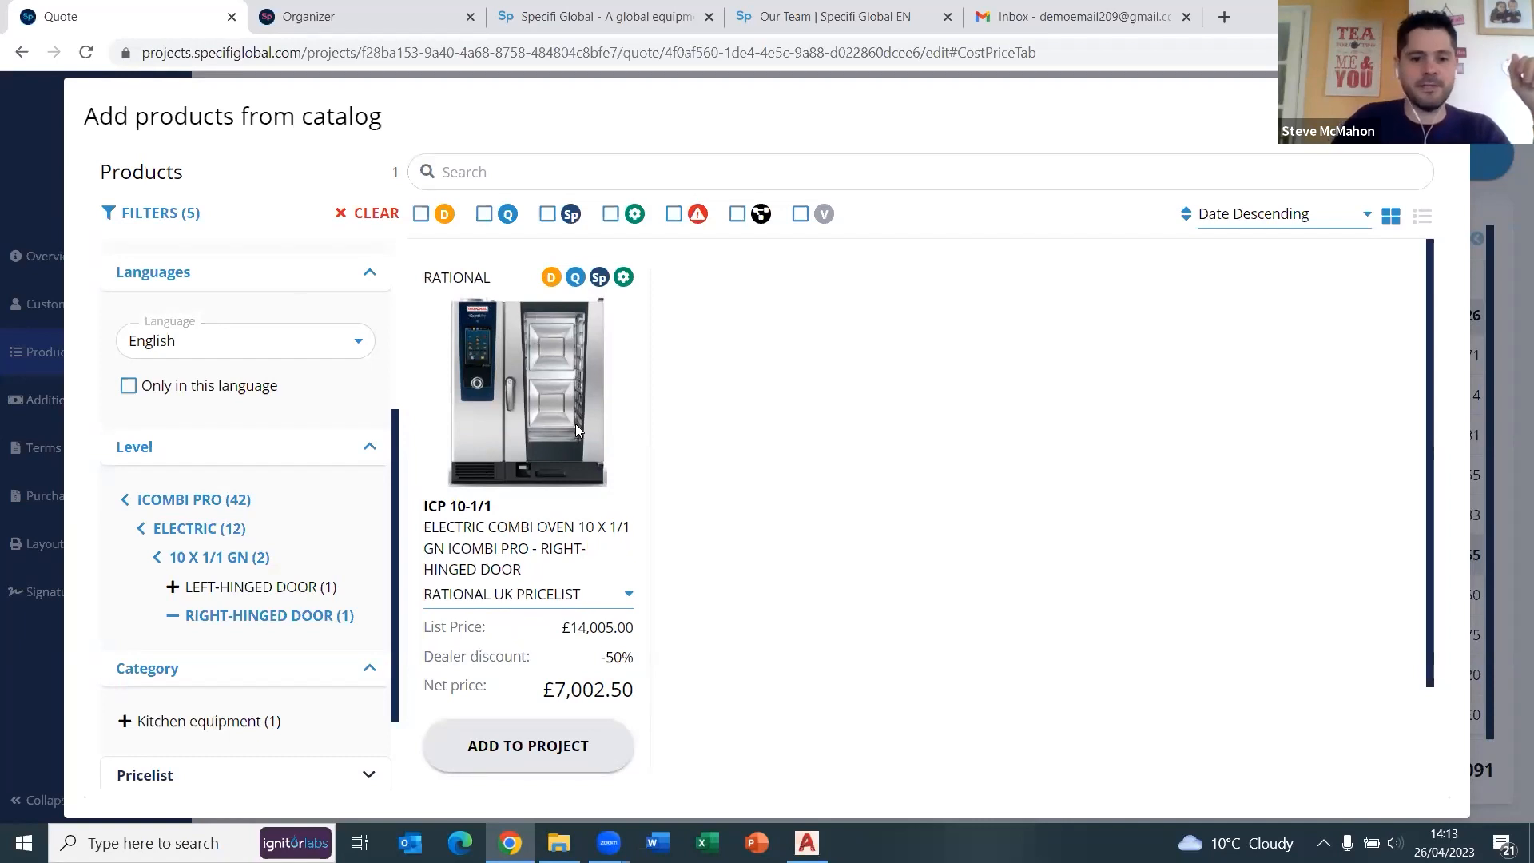
Open the detail page of the ICP 10-1/1 electric combi oven.
scroll(527, 519, down, 1)
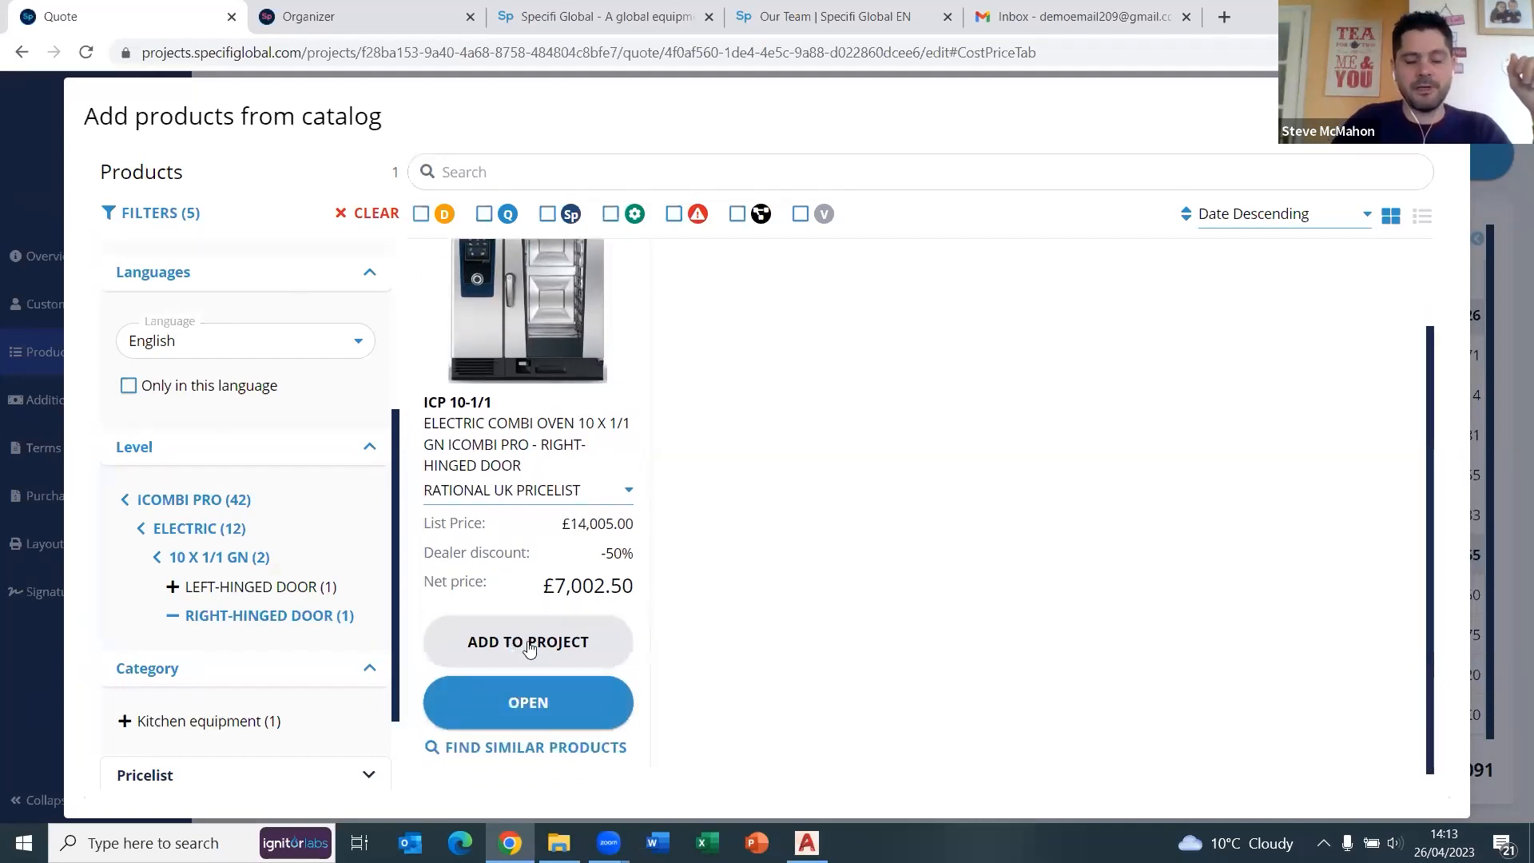
click(524, 704)
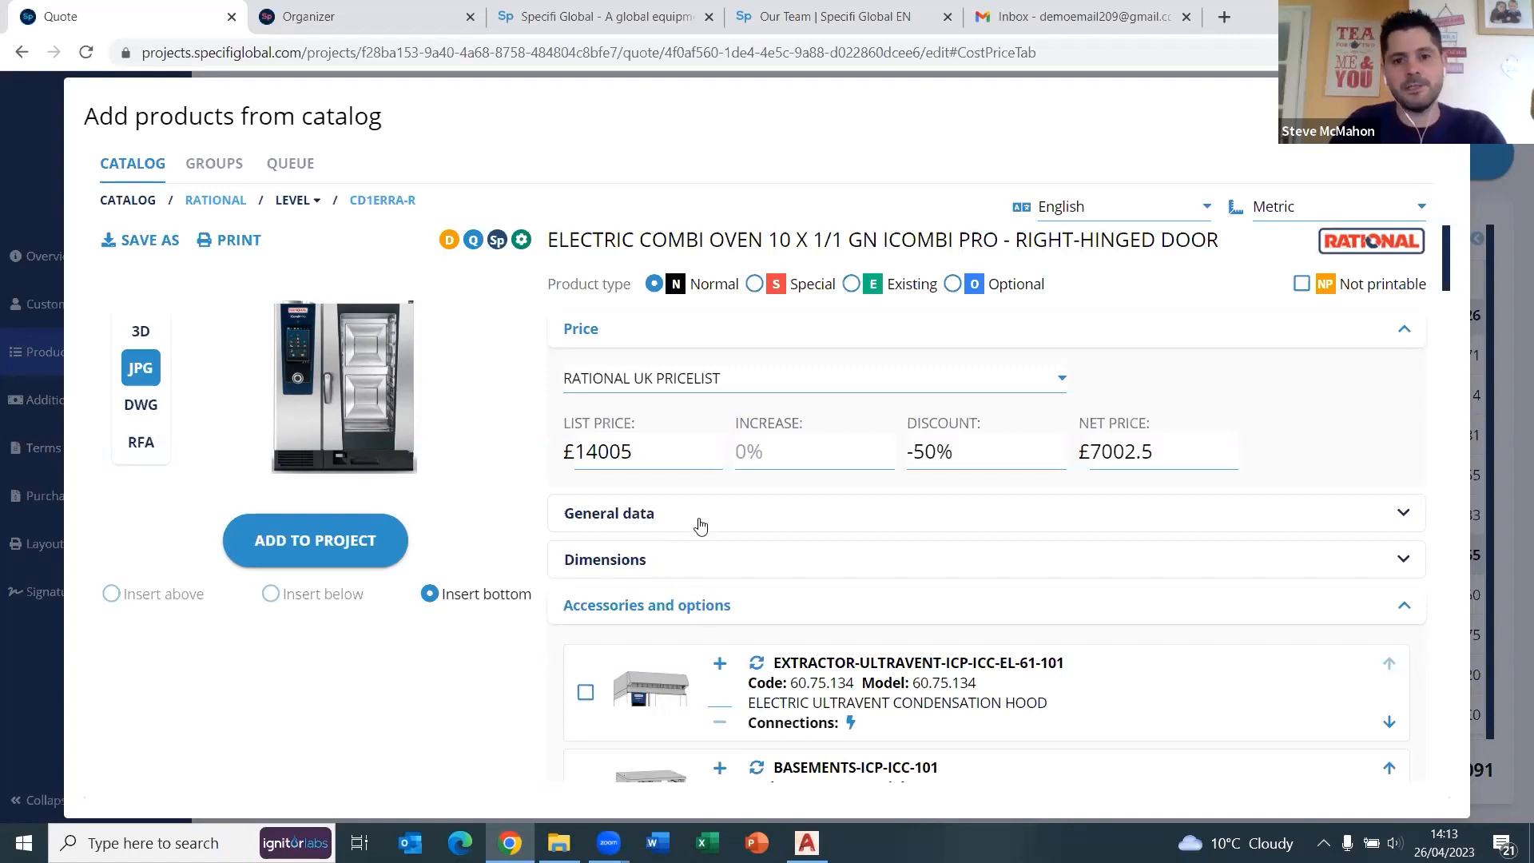
scroll(703, 529, down, 6)
scroll(703, 537, down, 12)
scroll(703, 537, down, 15)
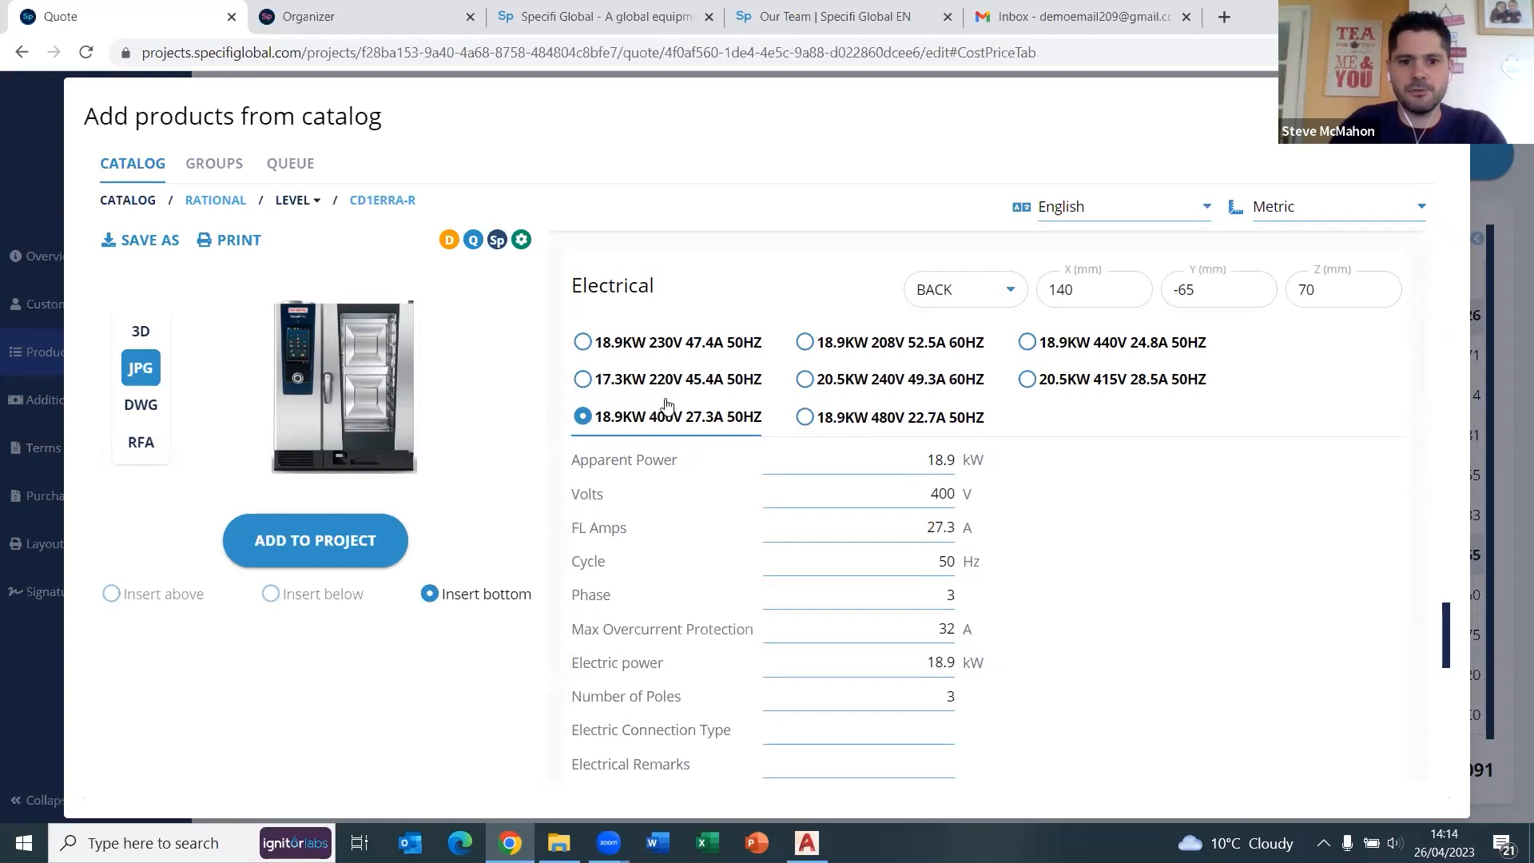
click(585, 346)
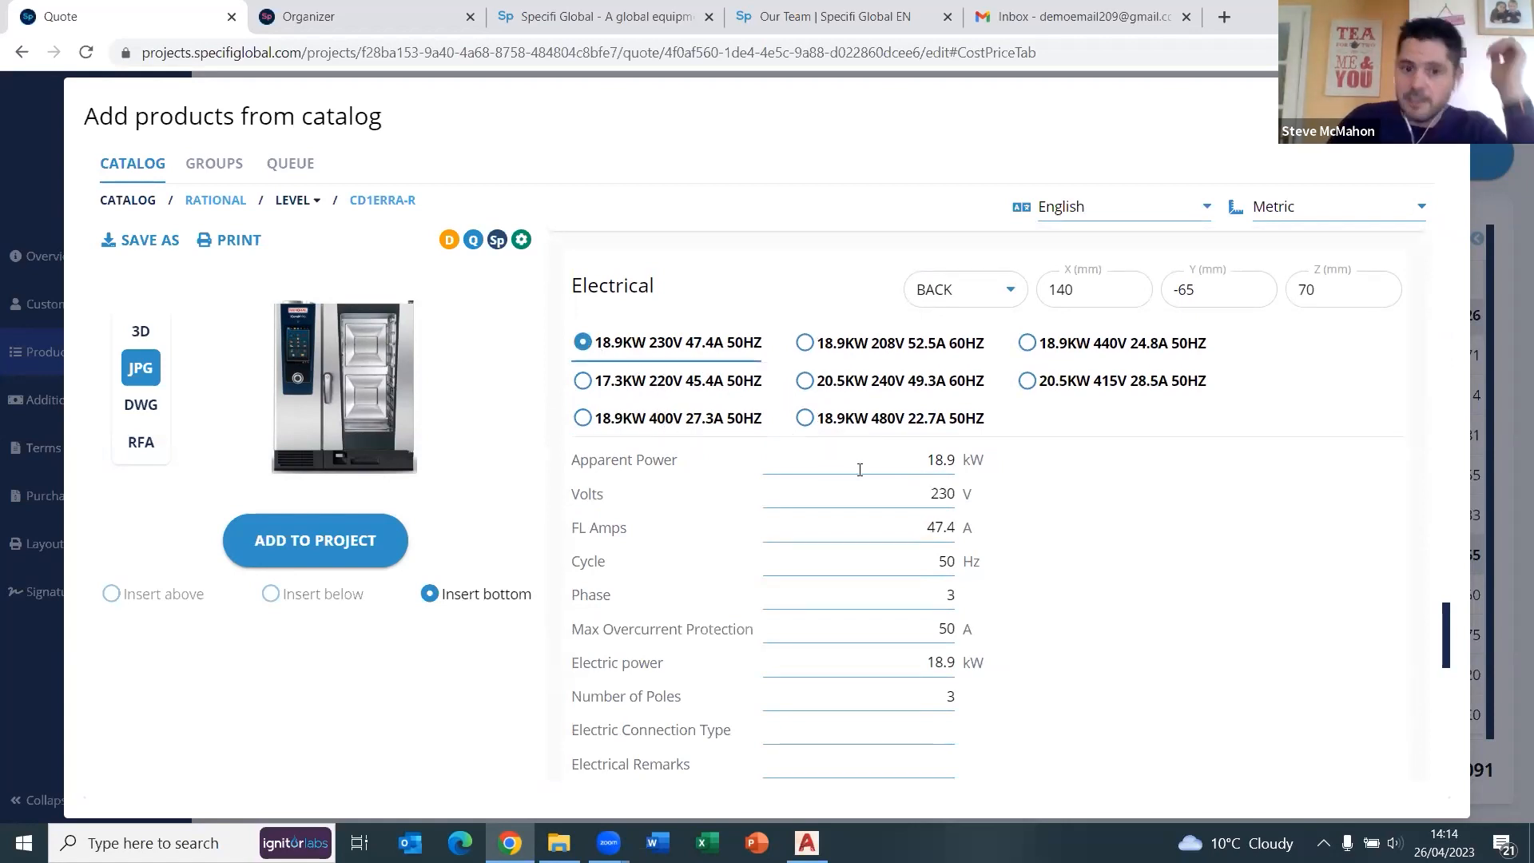
scroll(860, 469, down, 3)
scroll(831, 429, up, 3)
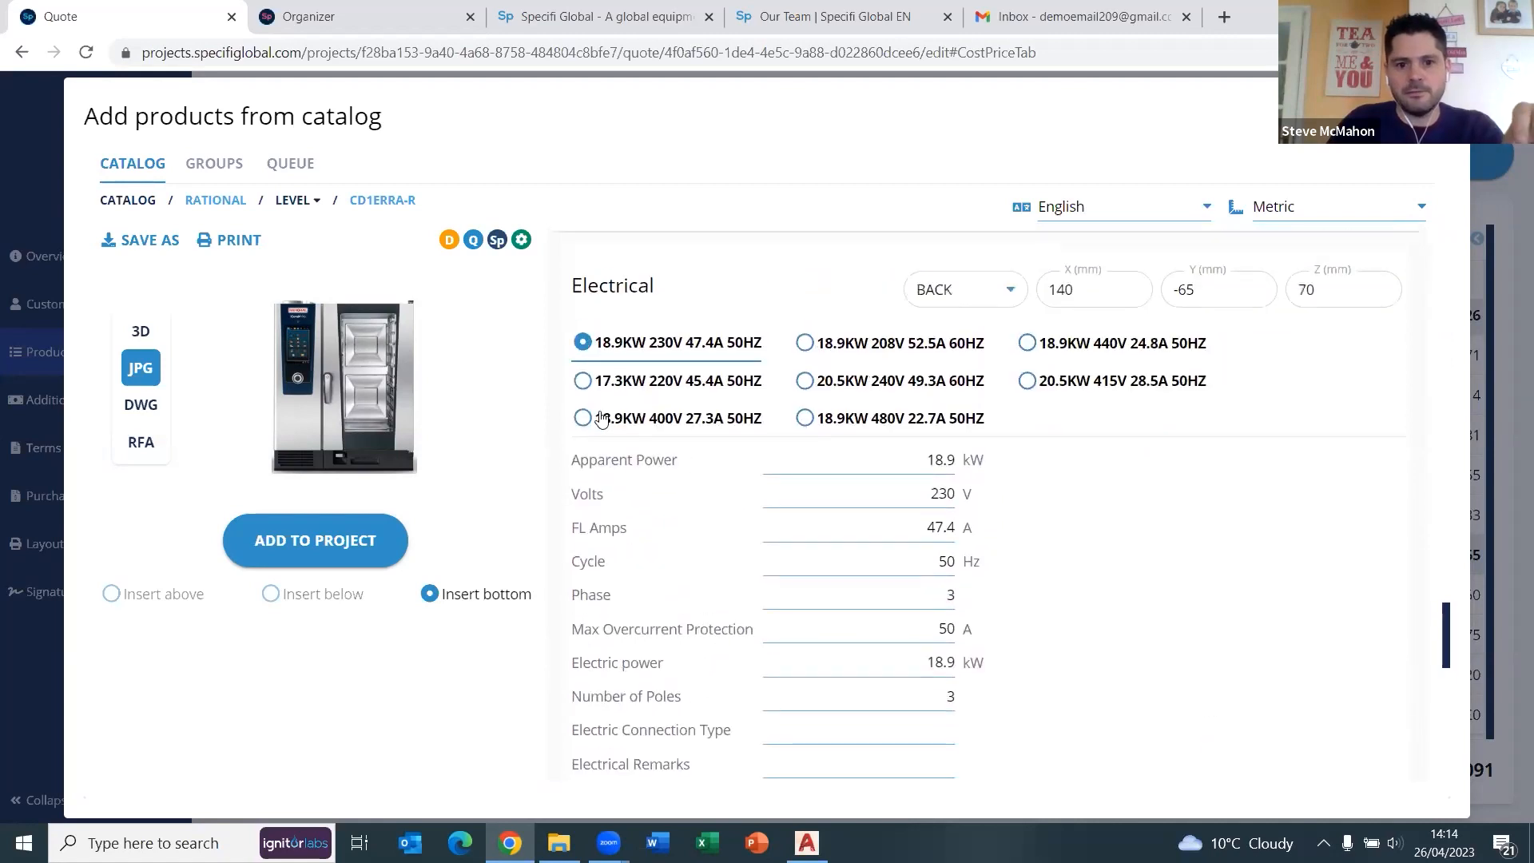
click(581, 418)
scroll(933, 487, down, 5)
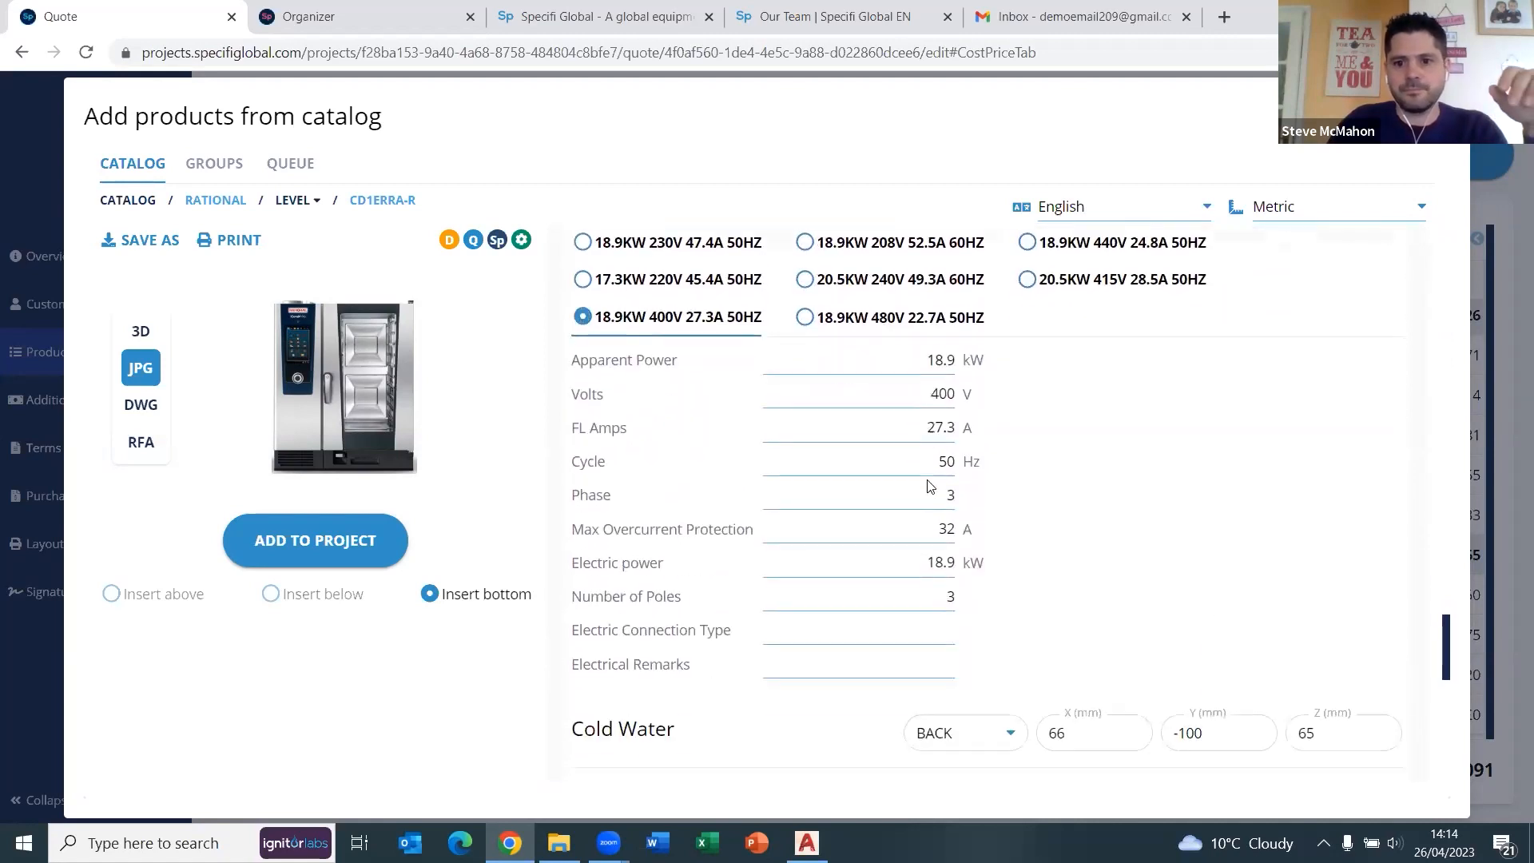
scroll(911, 503, down, 8)
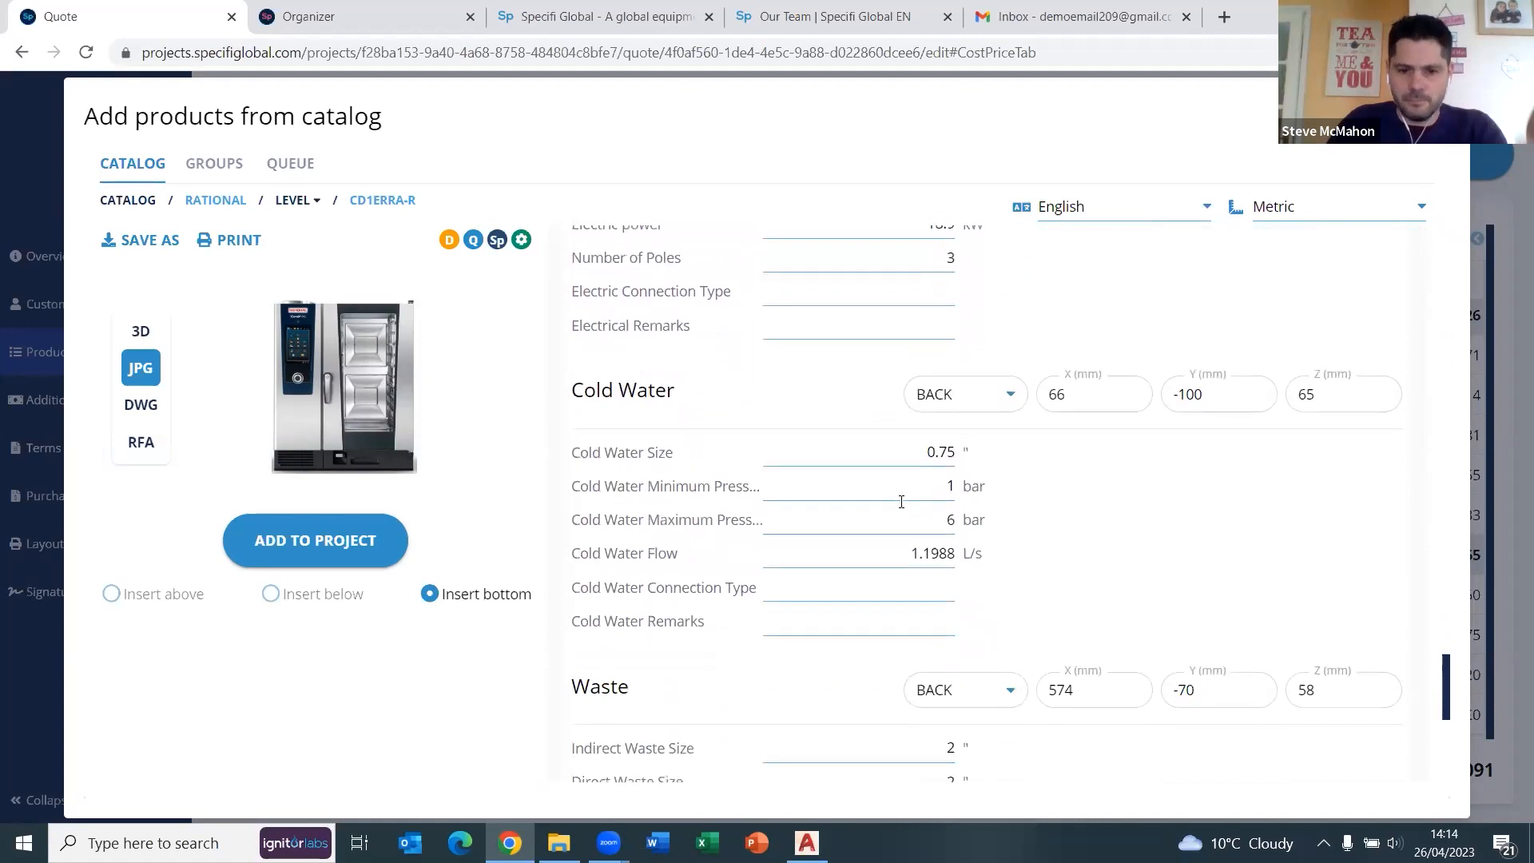
scroll(903, 511, down, 5)
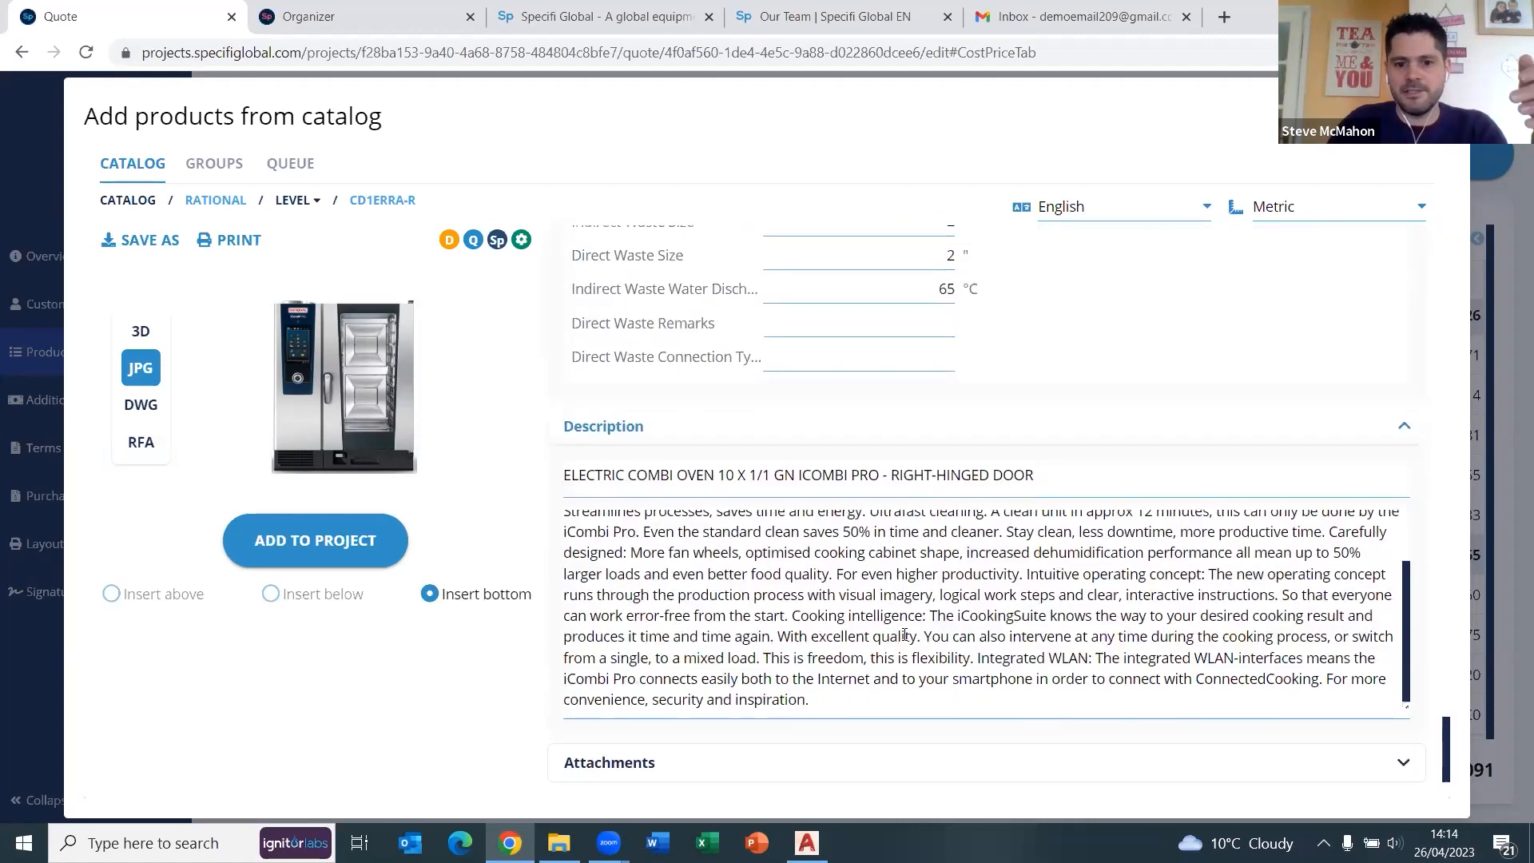
click(959, 763)
scroll(959, 627, down, 2)
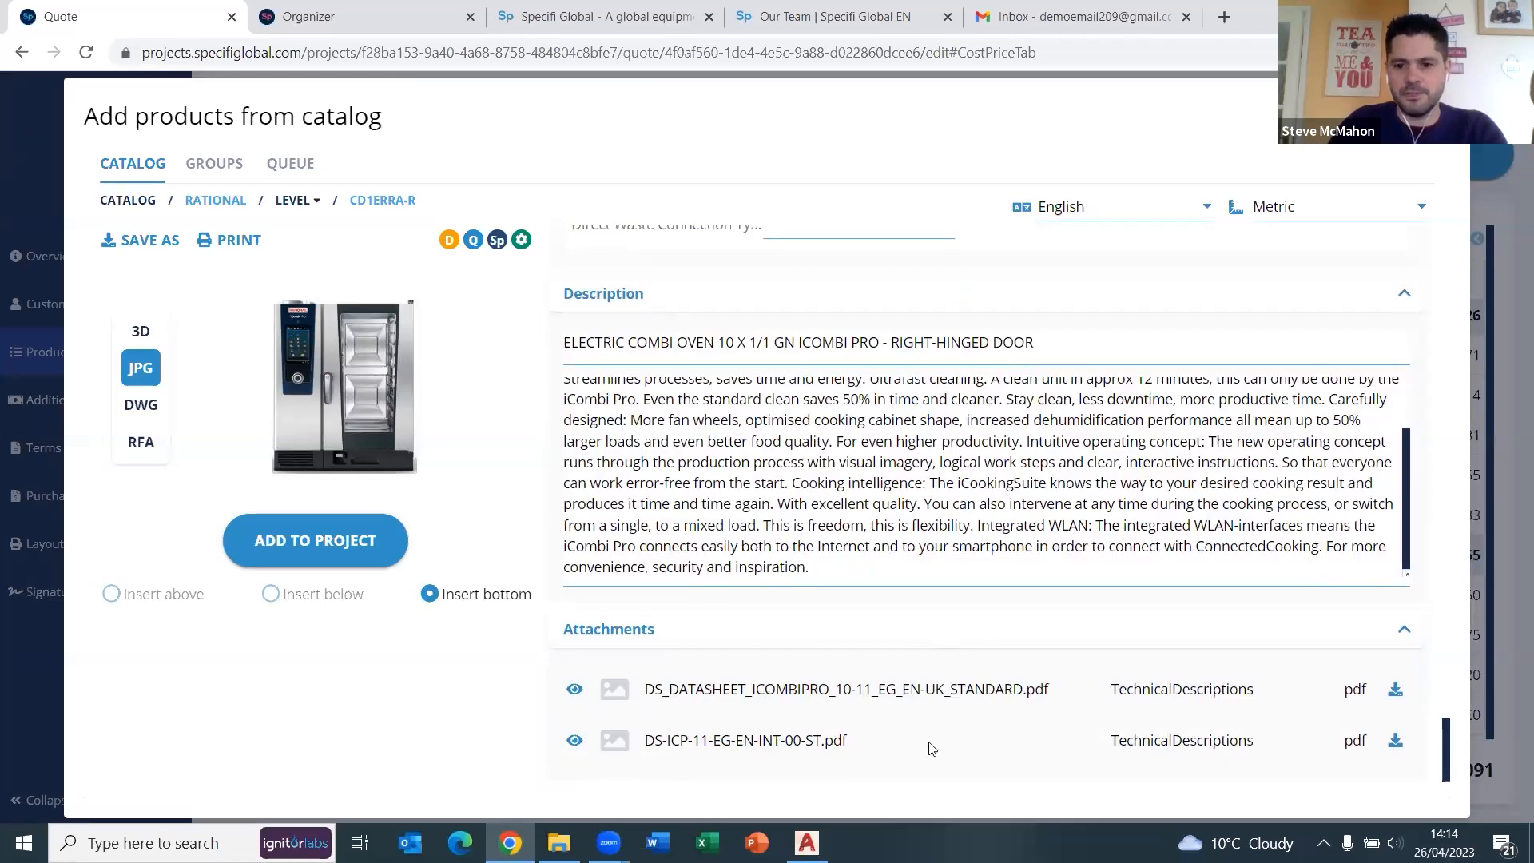
scroll(978, 715, up, 12)
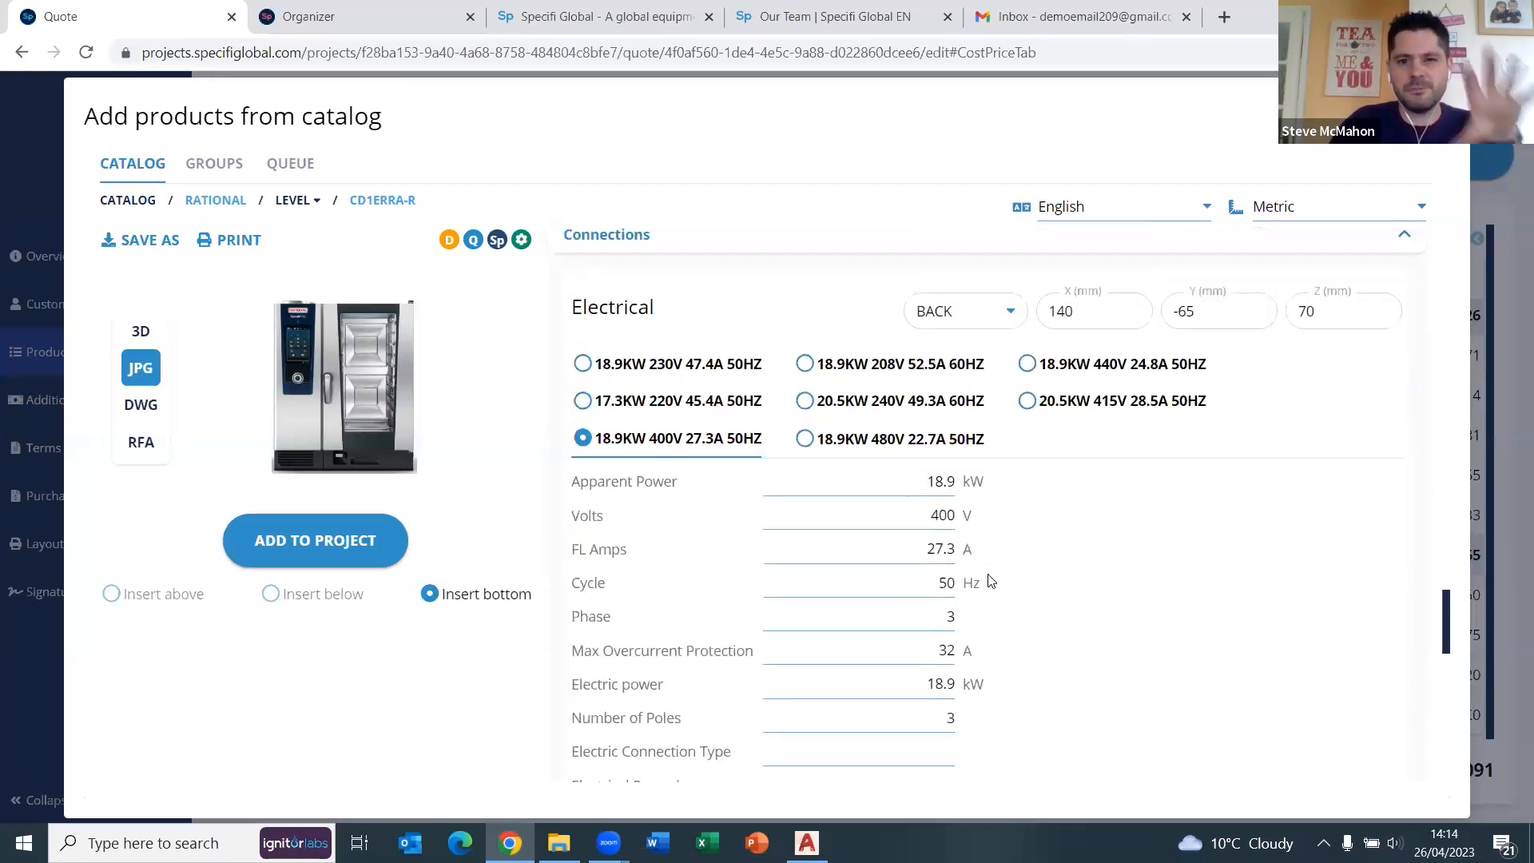
scroll(991, 581, up, 10)
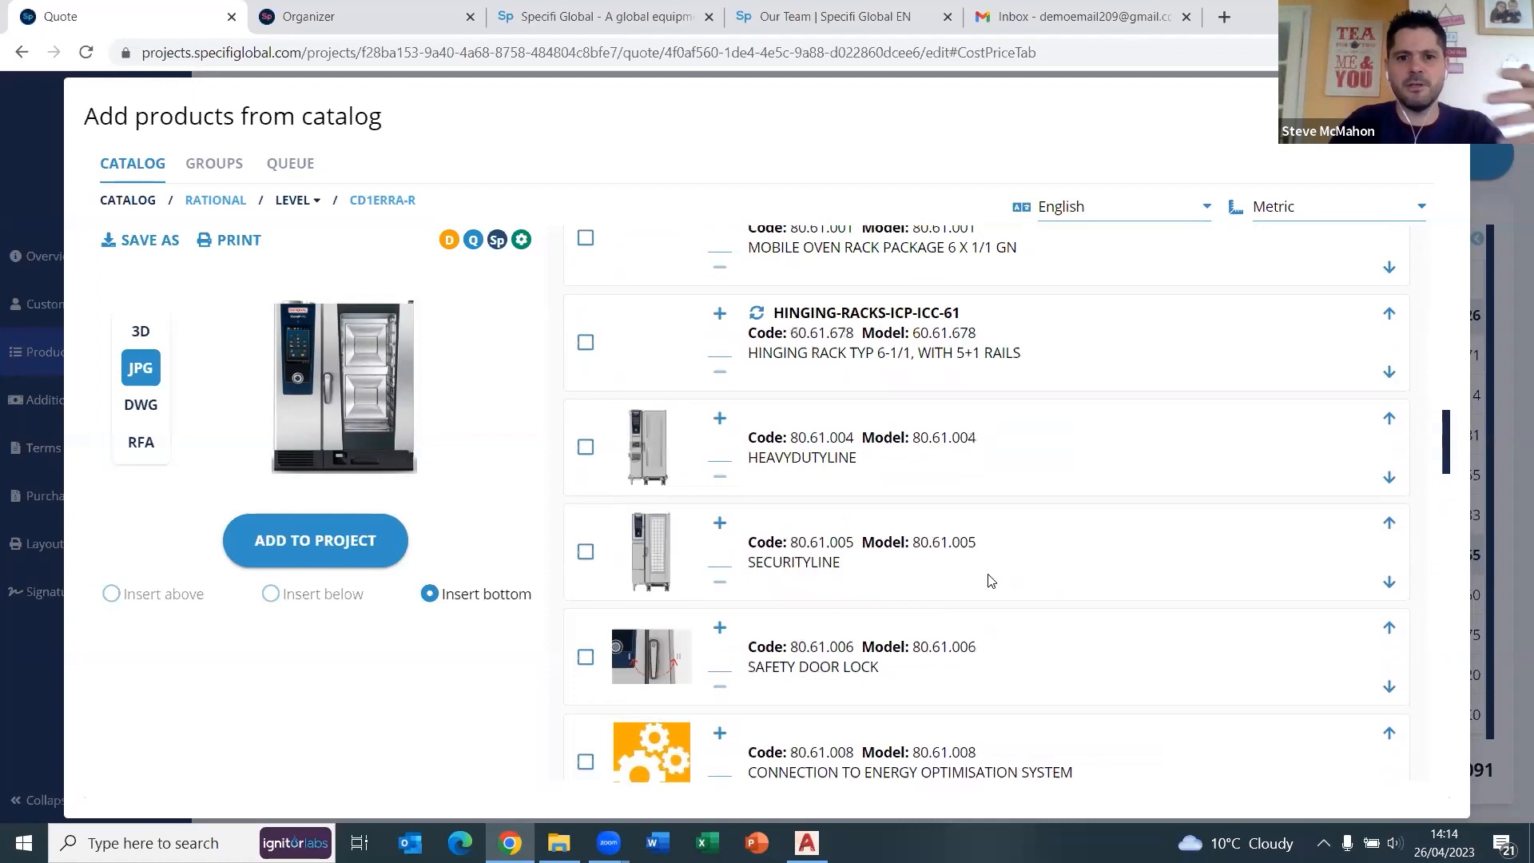
scroll(991, 581, up, 6)
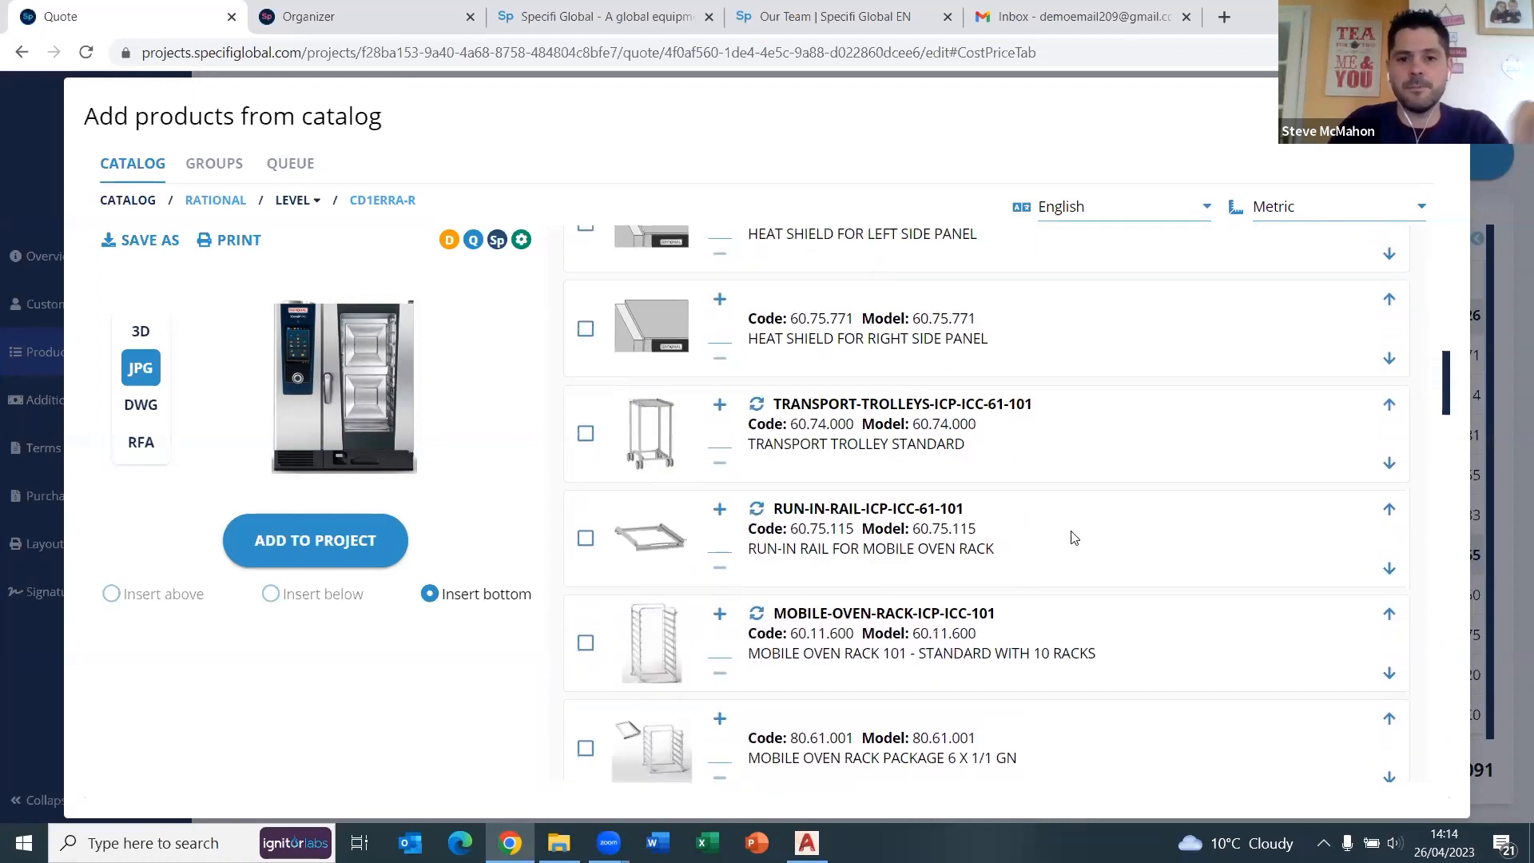
scroll(1074, 506, up, 11)
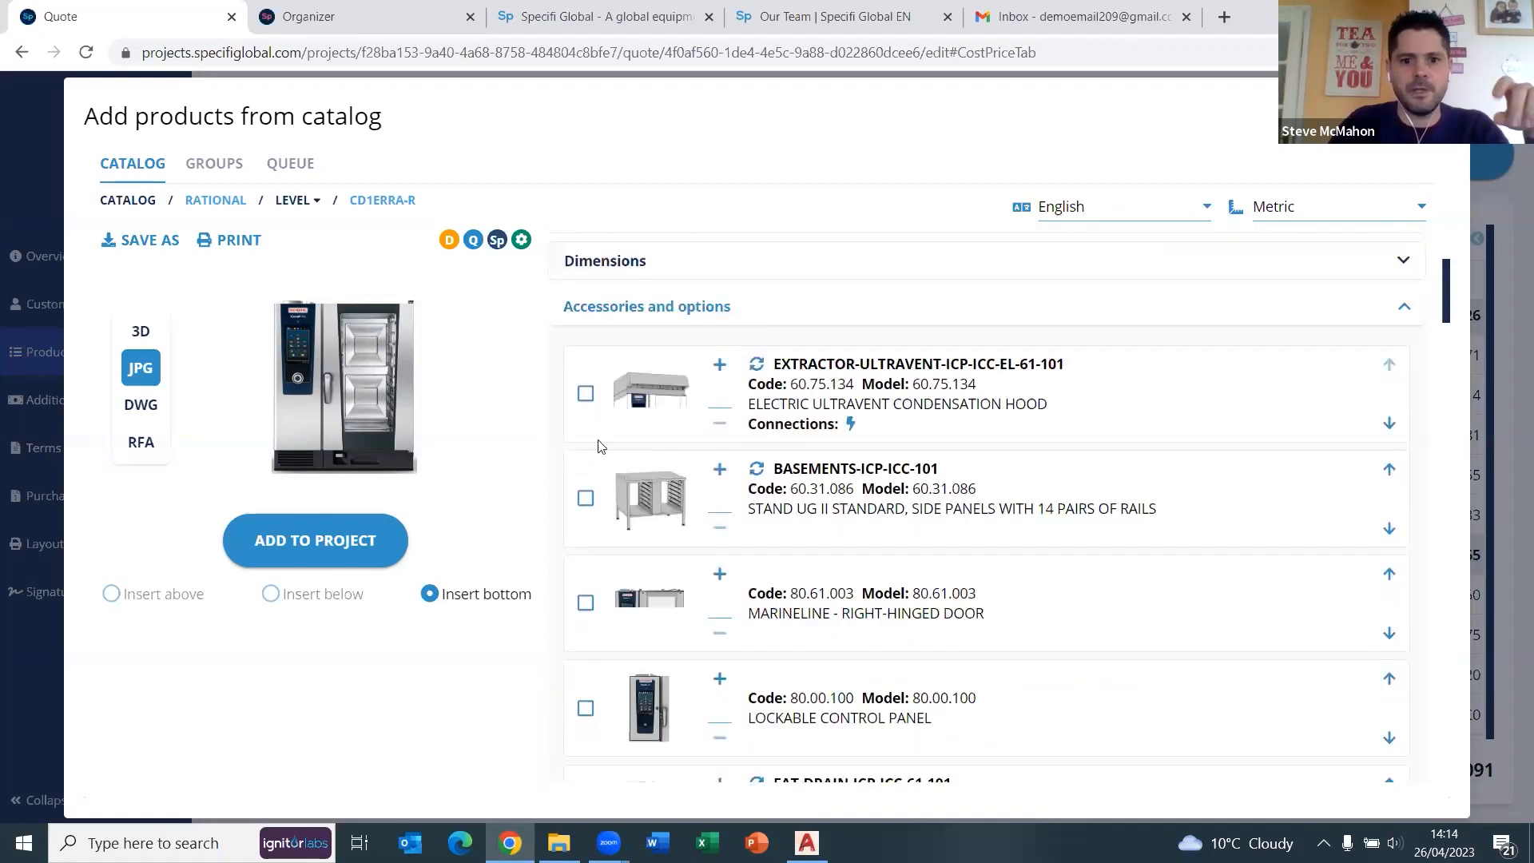
Add the extractor hood accessory, swapping it for the Ultravent Plus hood 60.75.142.
click(586, 393)
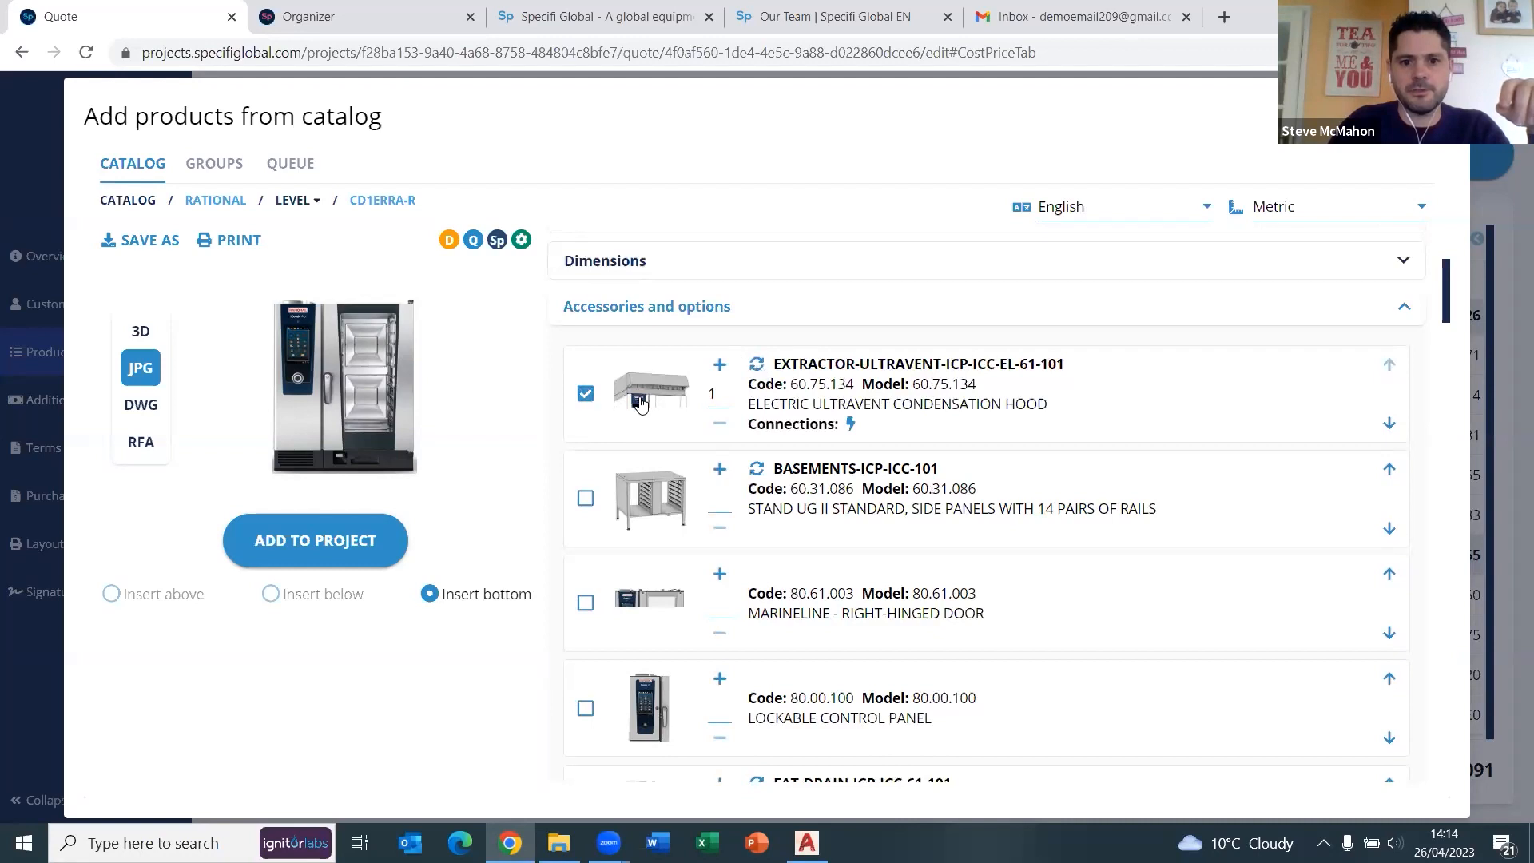
click(756, 372)
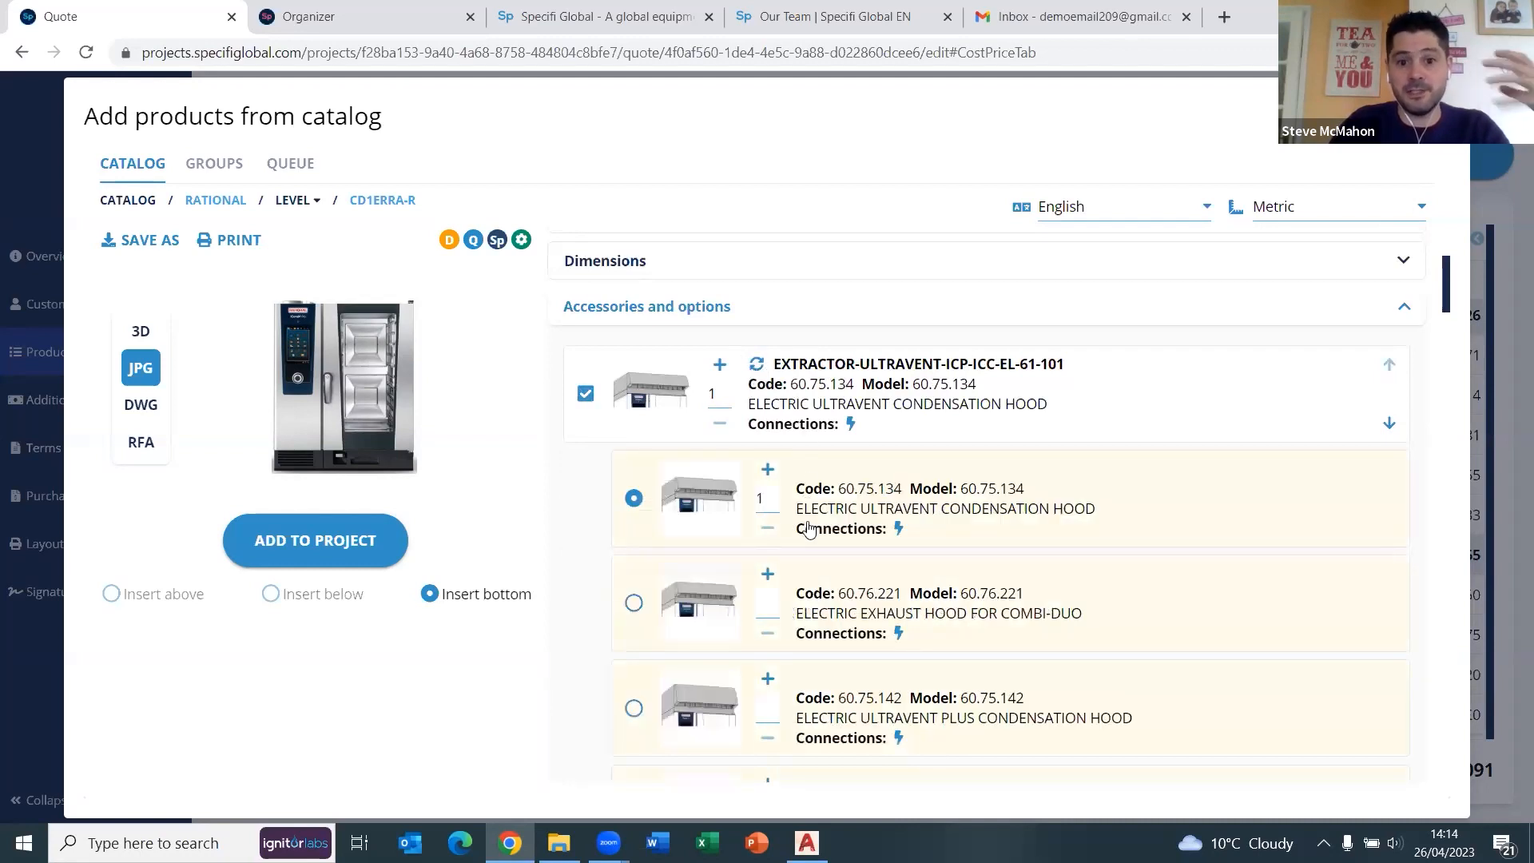
scroll(703, 559, down, 1)
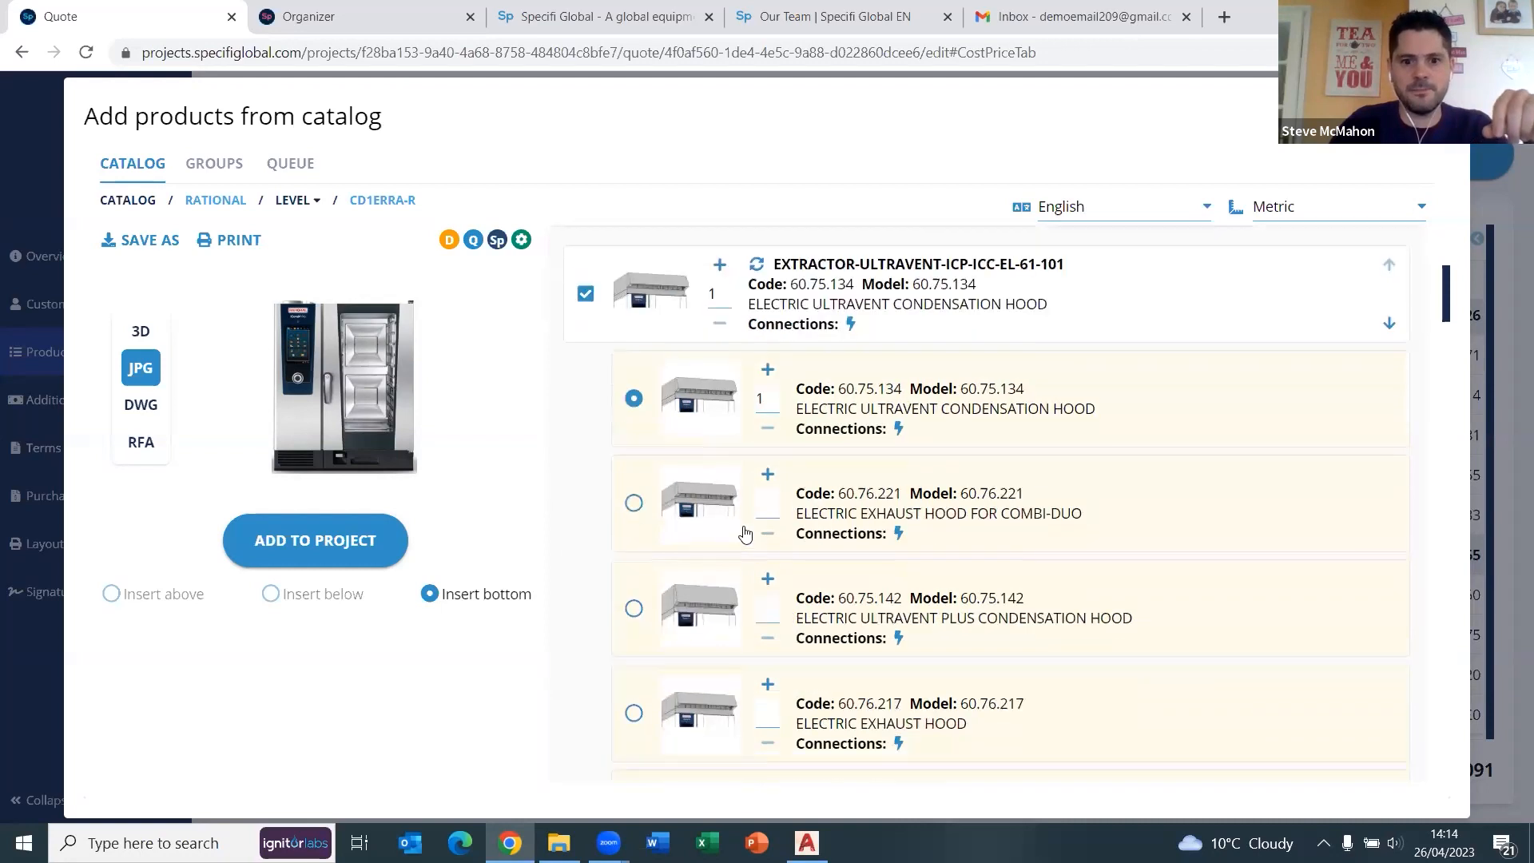
scroll(646, 548, down, 1)
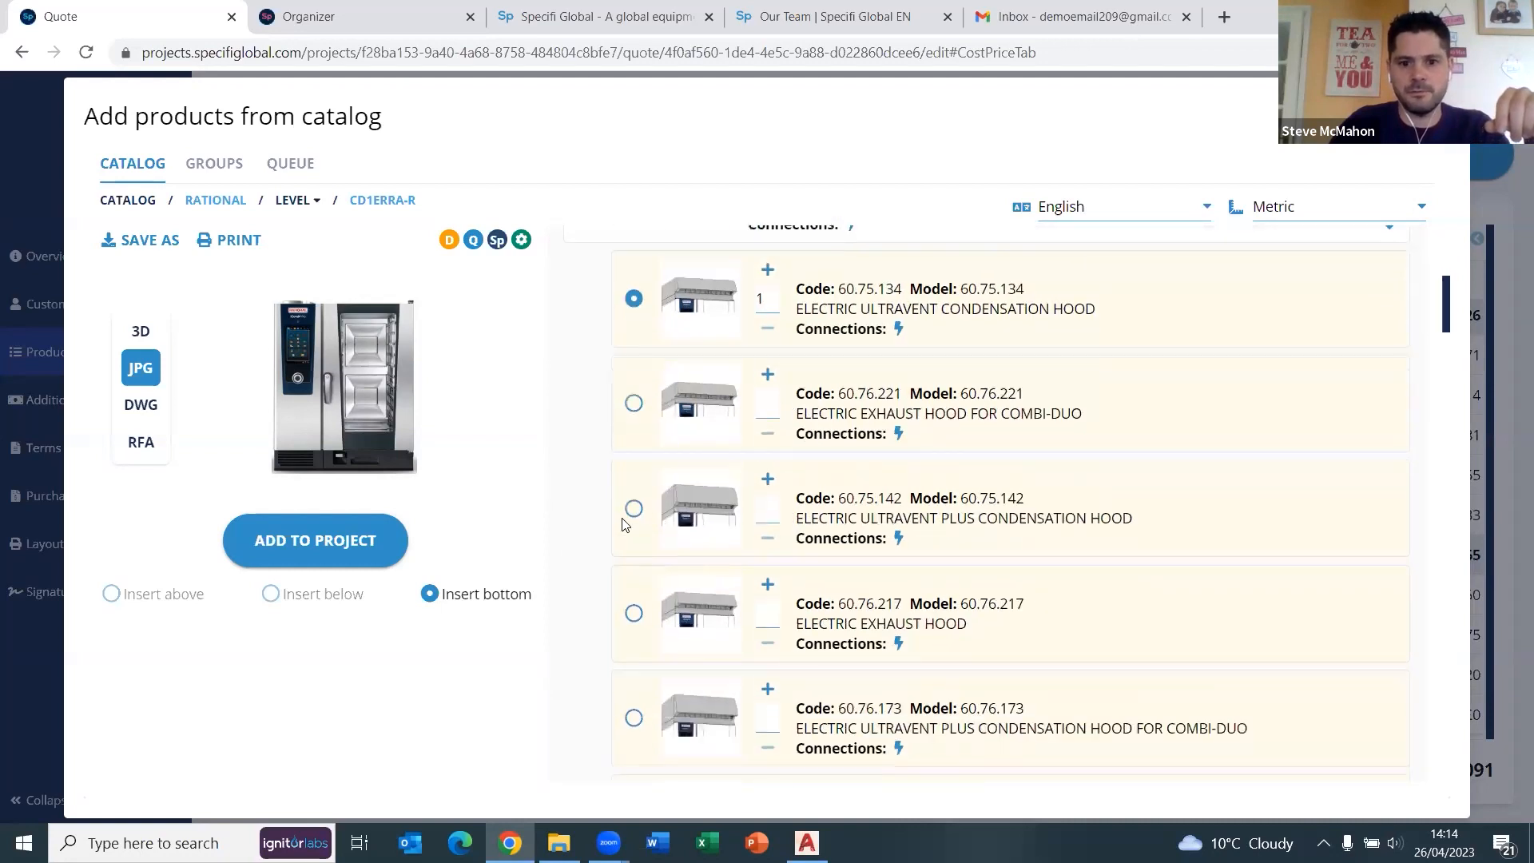
click(633, 509)
scroll(627, 536, down, 6)
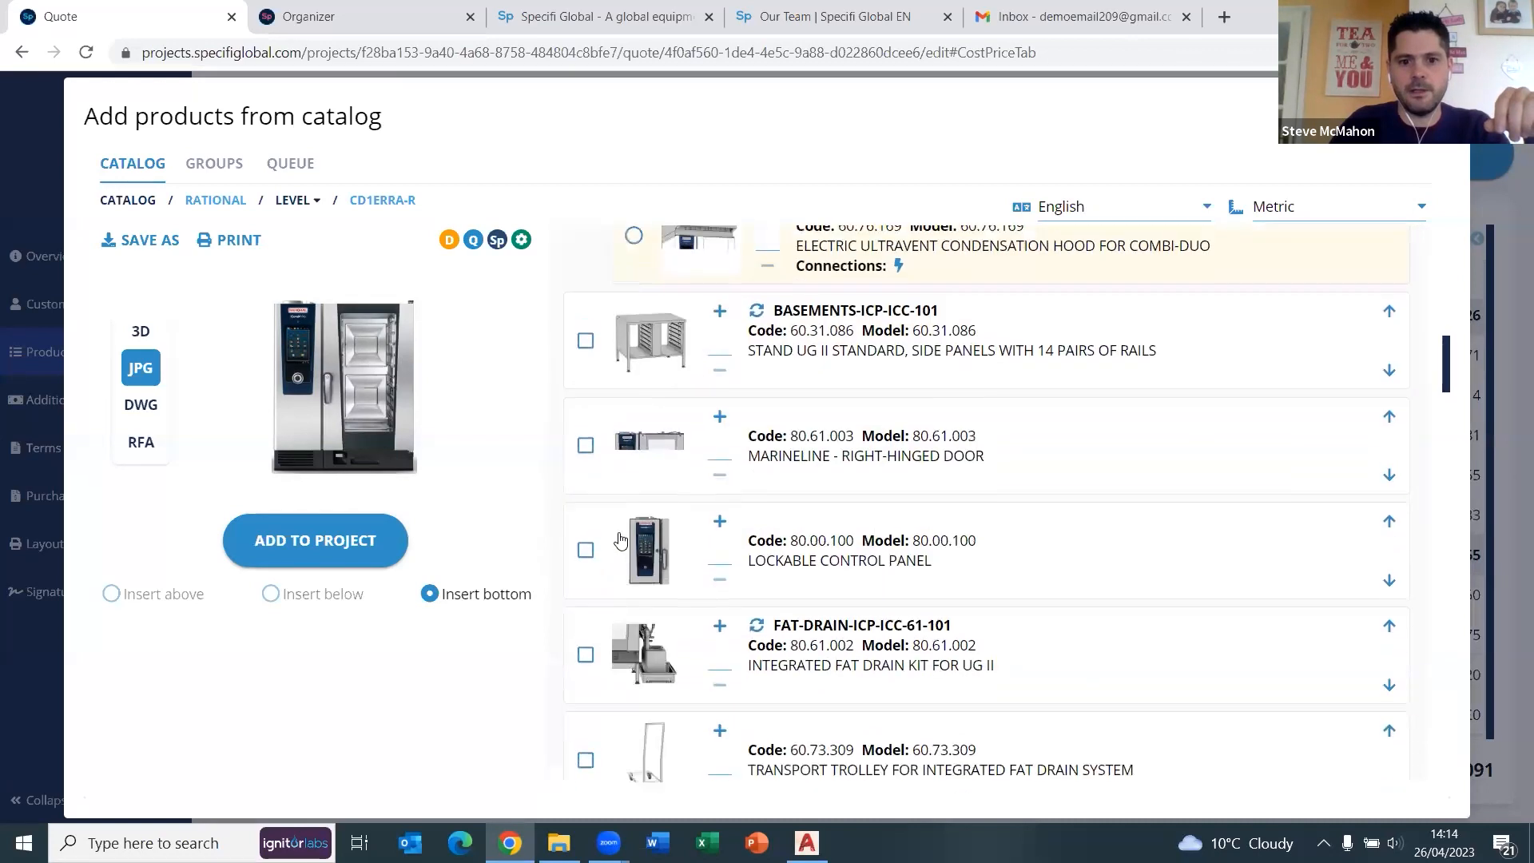
scroll(624, 544, up, 2)
Add a stand accessory, swapping it for the Combi-Duo UG II stand 60.31.206.
click(586, 528)
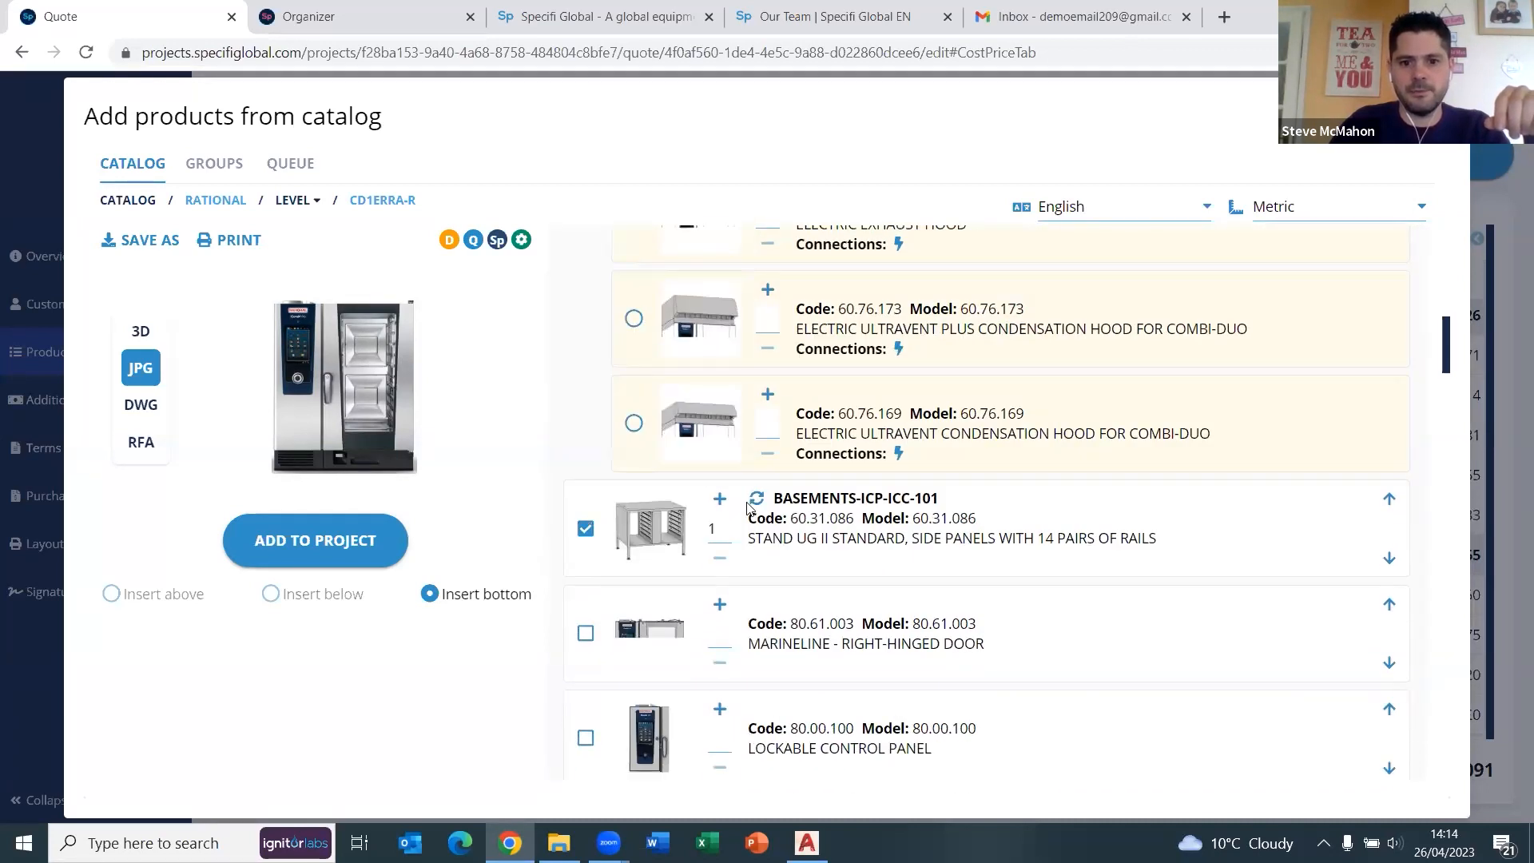
click(755, 501)
scroll(823, 574, down, 2)
scroll(819, 544, down, 1)
scroll(821, 521, down, 2)
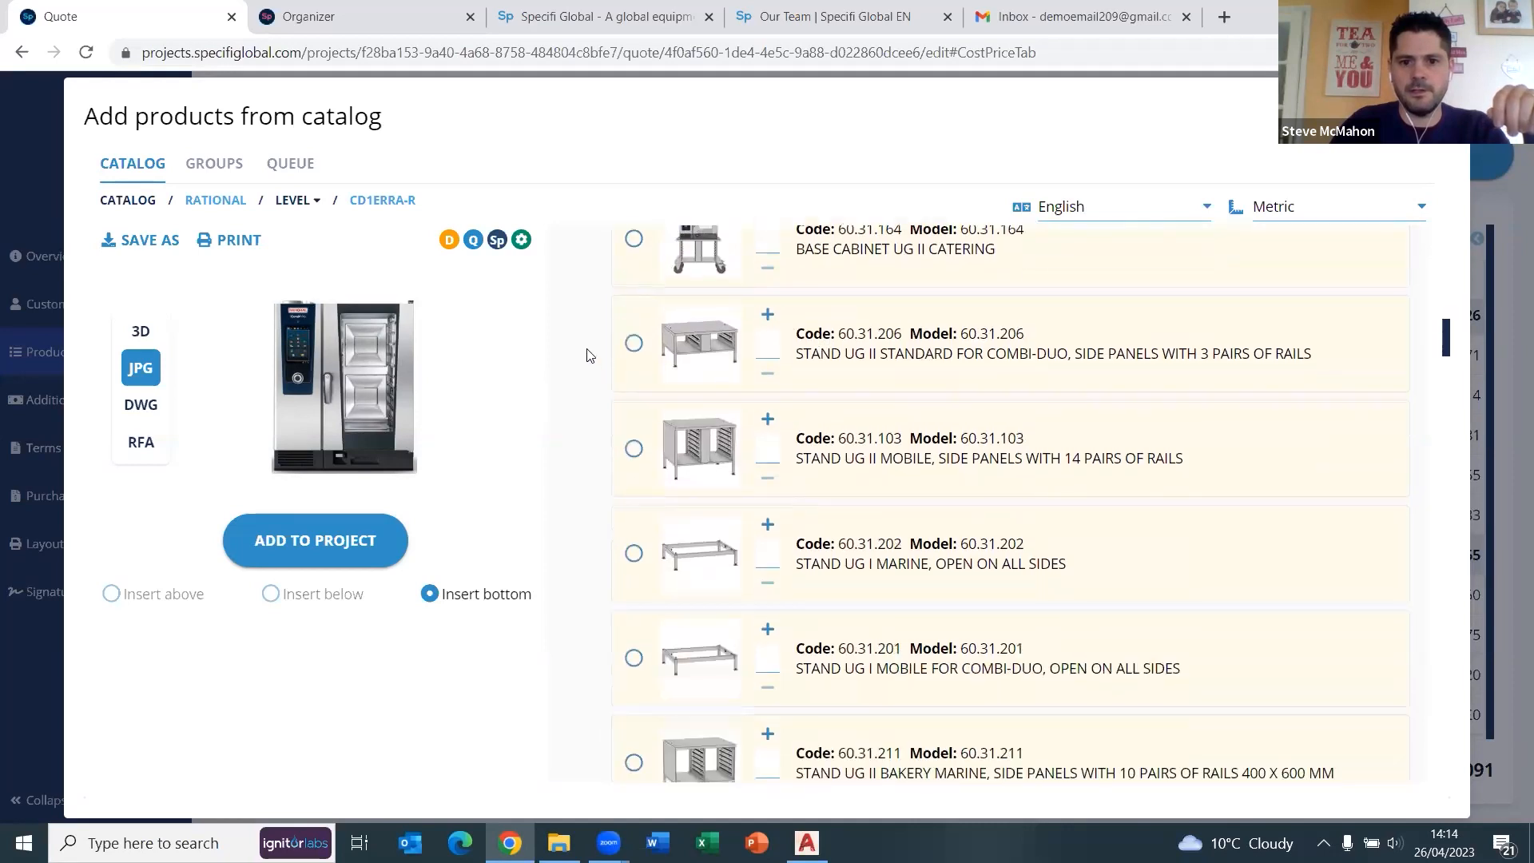
click(634, 343)
Tick the lockable control panel 80.00.100 and fat drain kit, then add everything to the project.
scroll(721, 591, down, 5)
scroll(721, 592, down, 15)
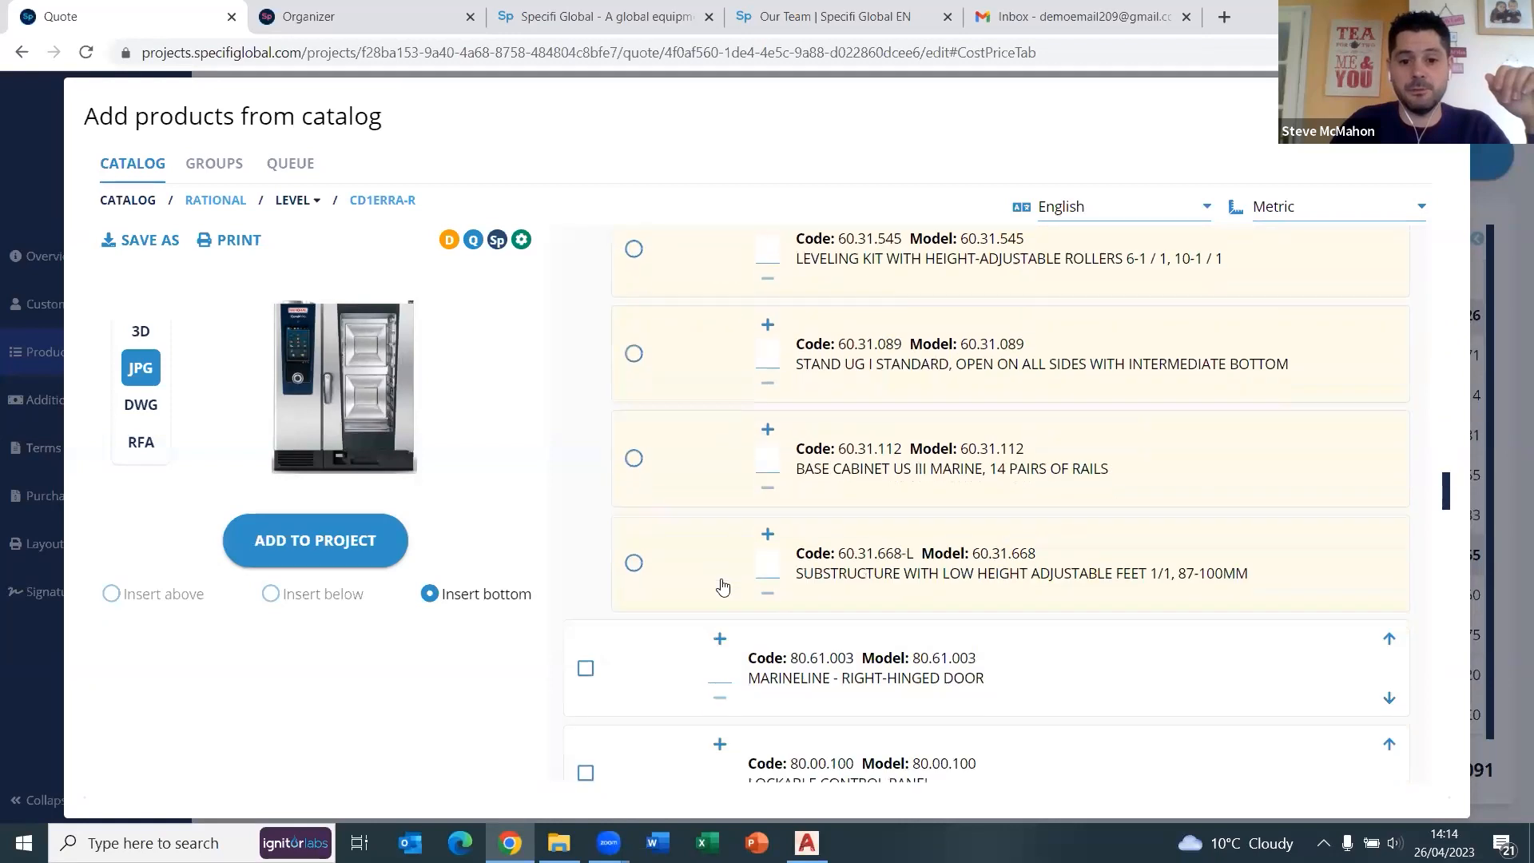
scroll(722, 589, down, 3)
scroll(589, 377, down, 1)
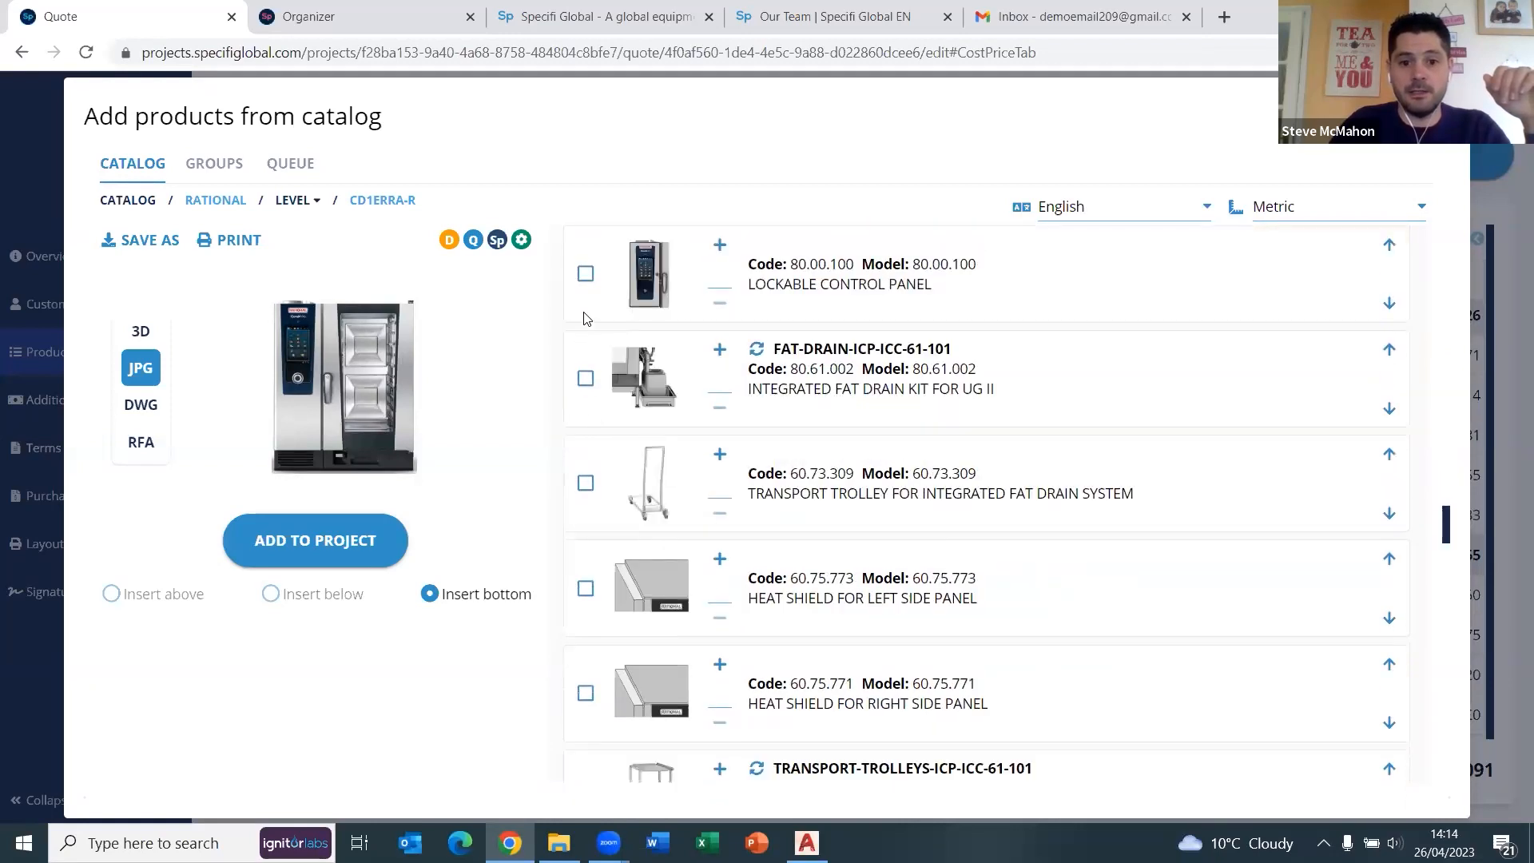
click(586, 276)
click(585, 380)
click(336, 543)
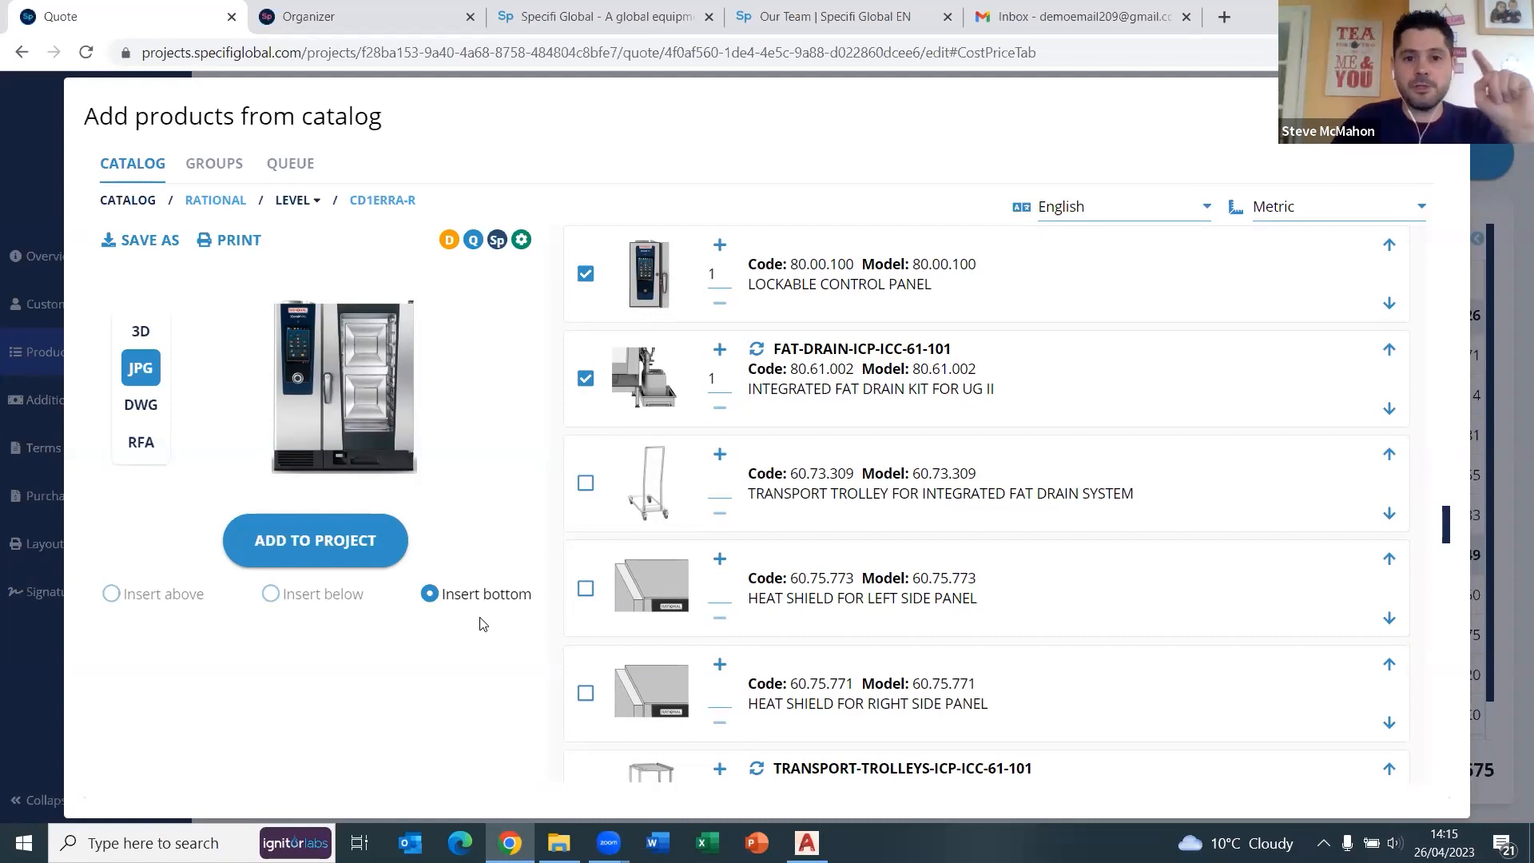
Scroll back up the ICP 10-1/1 product view to print its spec sheet.
scroll(490, 645, up, 1)
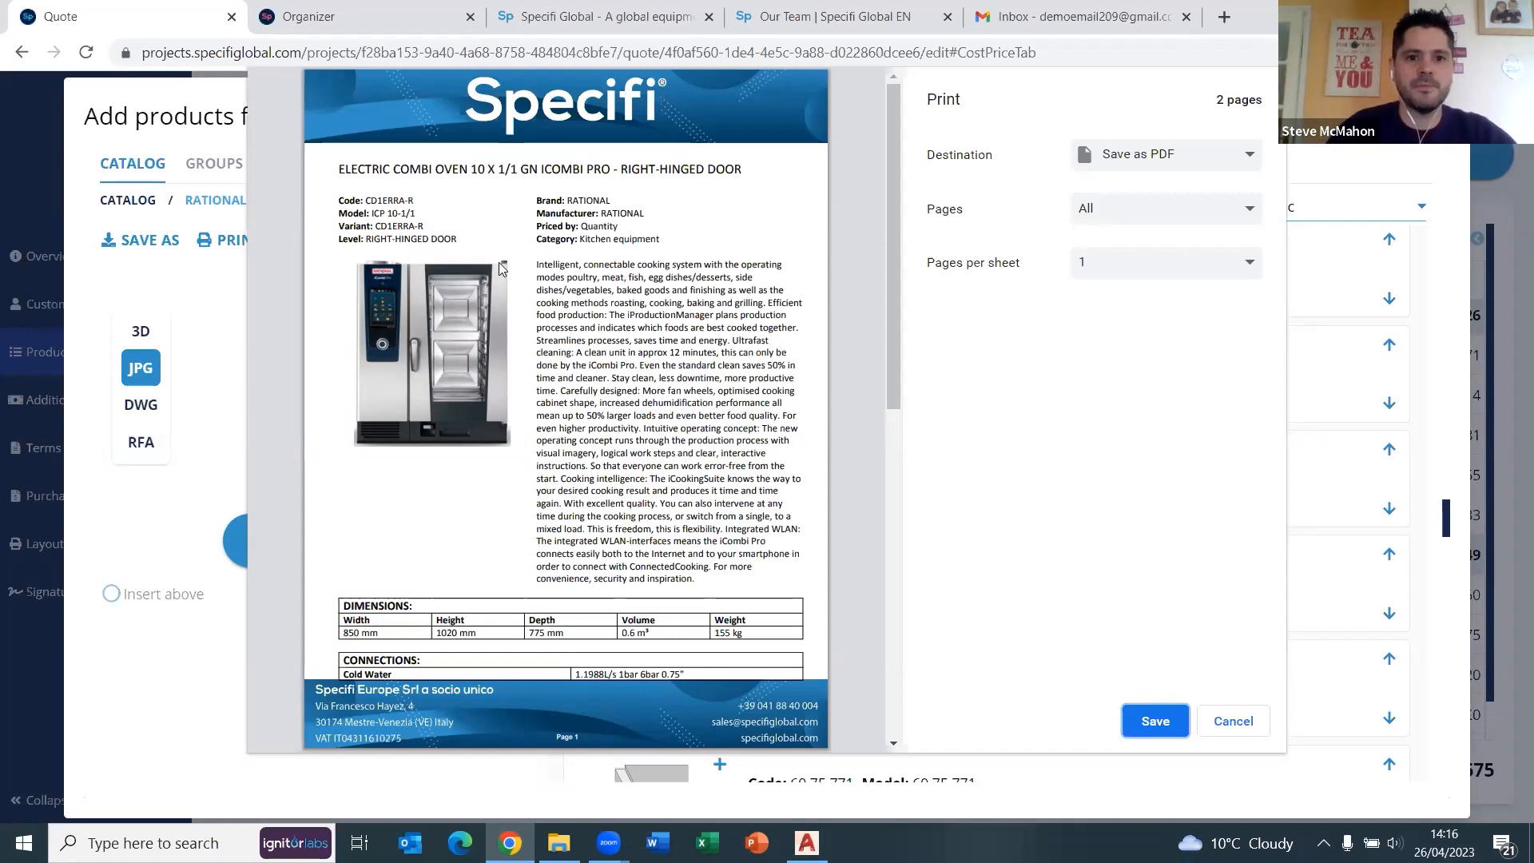
Scroll through both spec sheet pages to check the accessories and 400V electrical line.
scroll(534, 392, down, 2)
scroll(541, 392, down, 5)
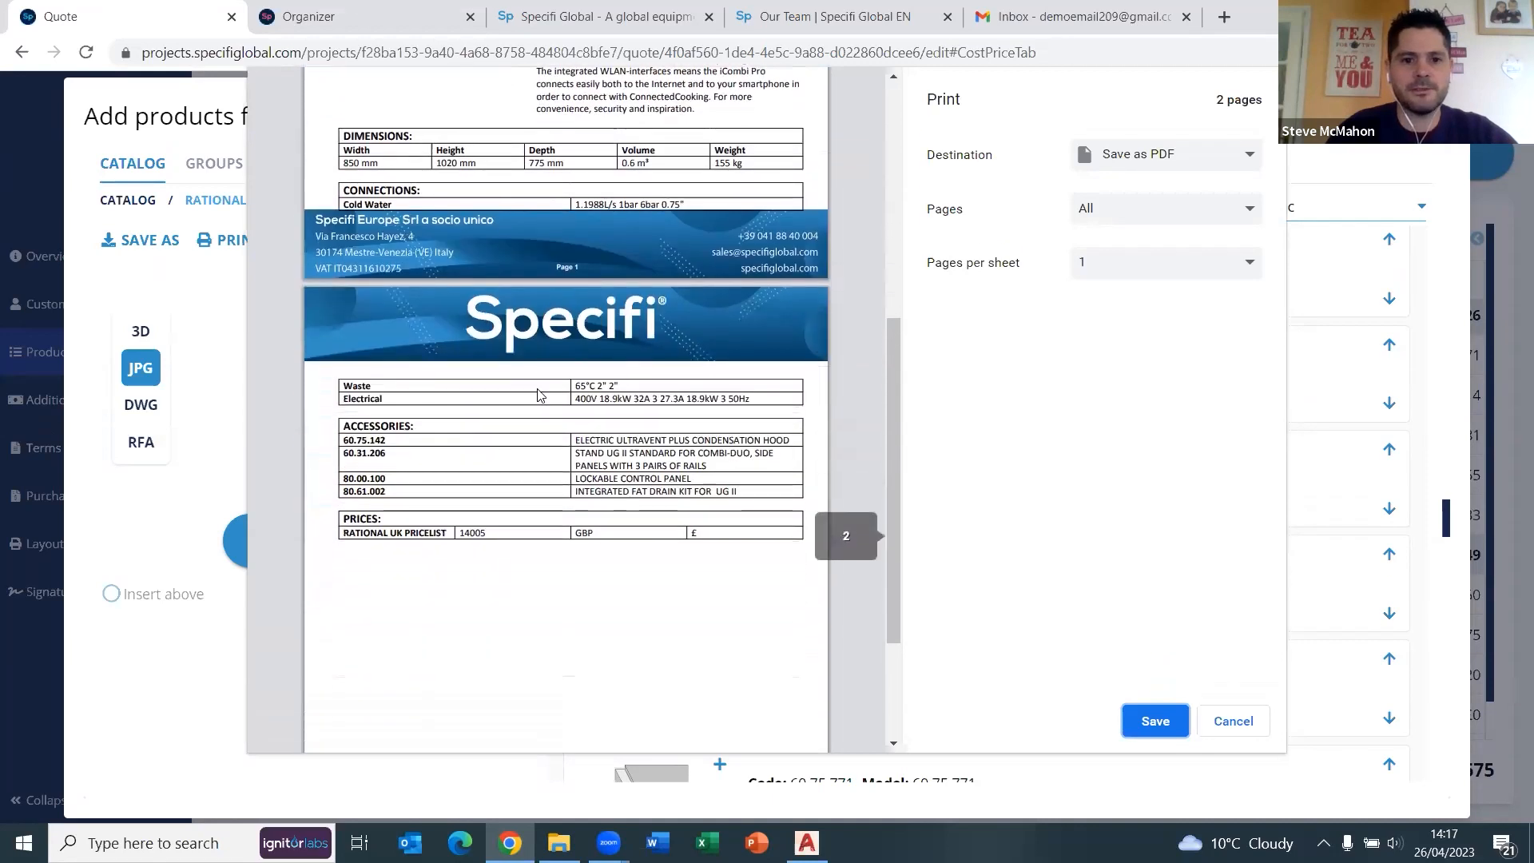
scroll(539, 403, up, 7)
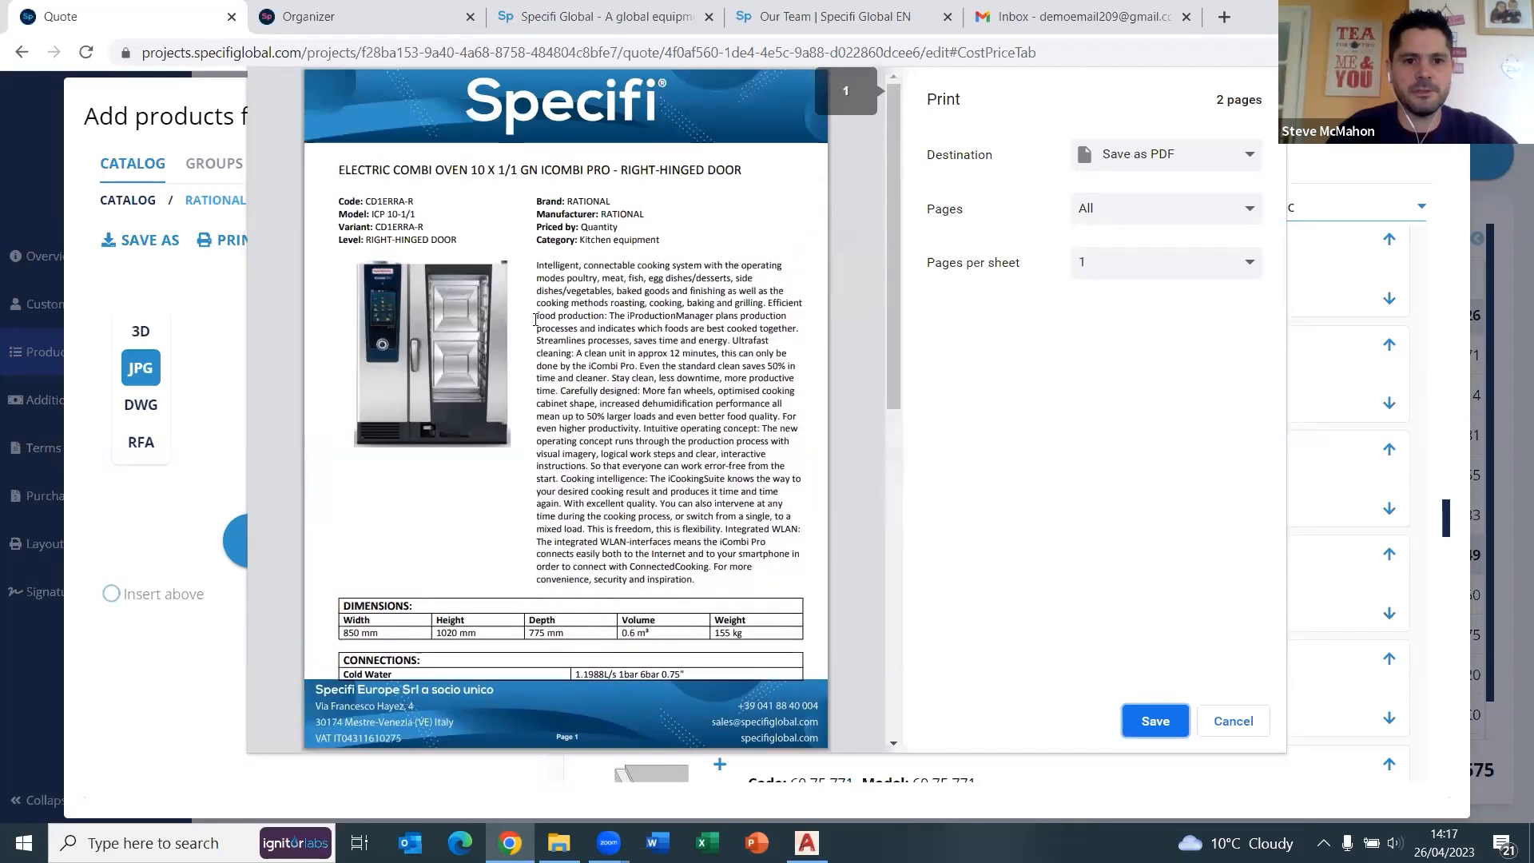
scroll(541, 288, down, 3)
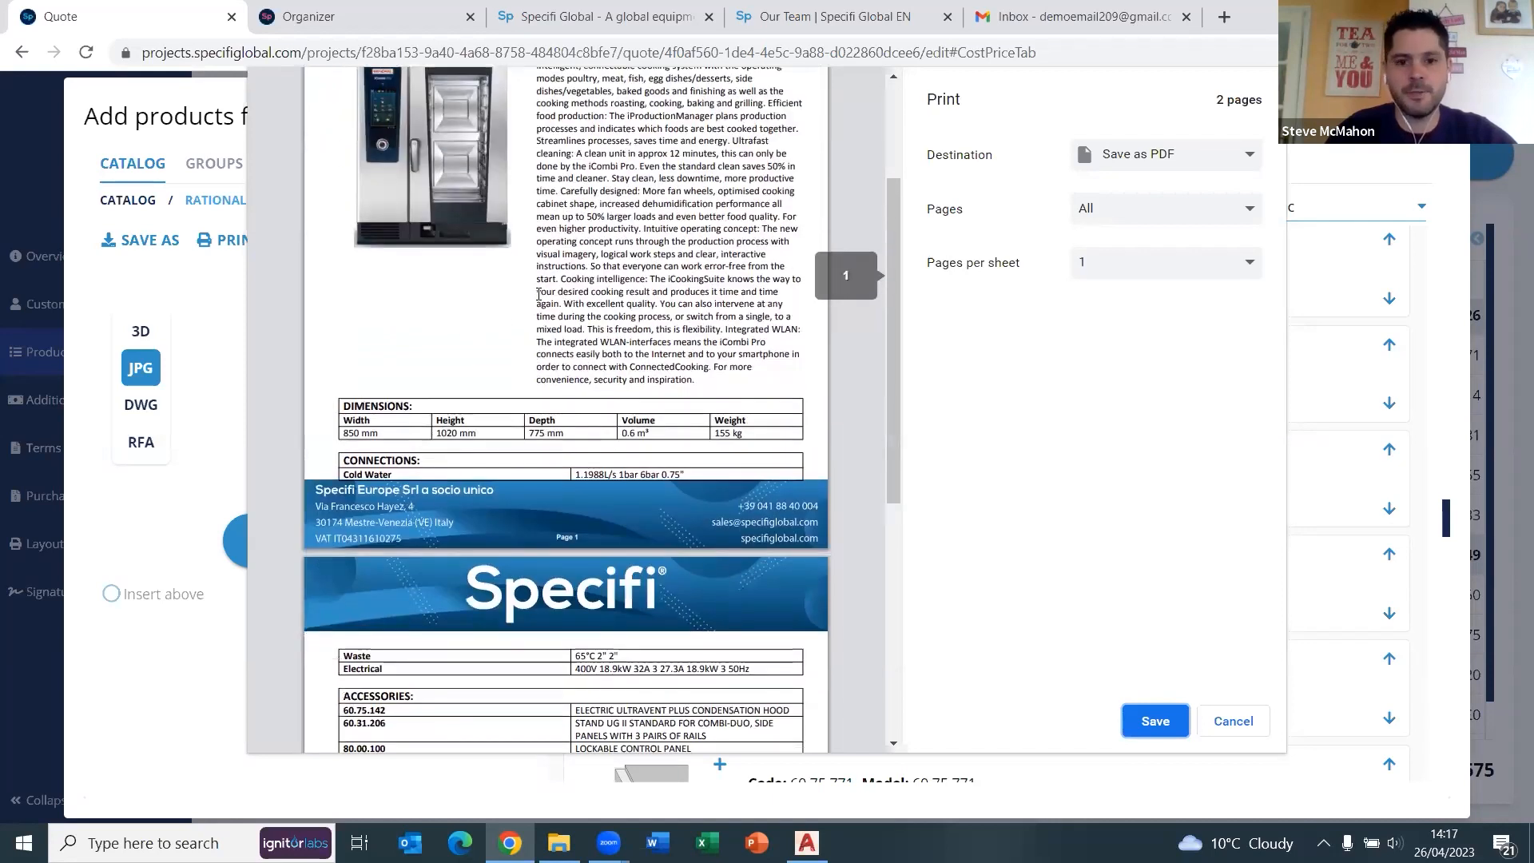
scroll(538, 294, down, 2)
scroll(477, 265, down, 2)
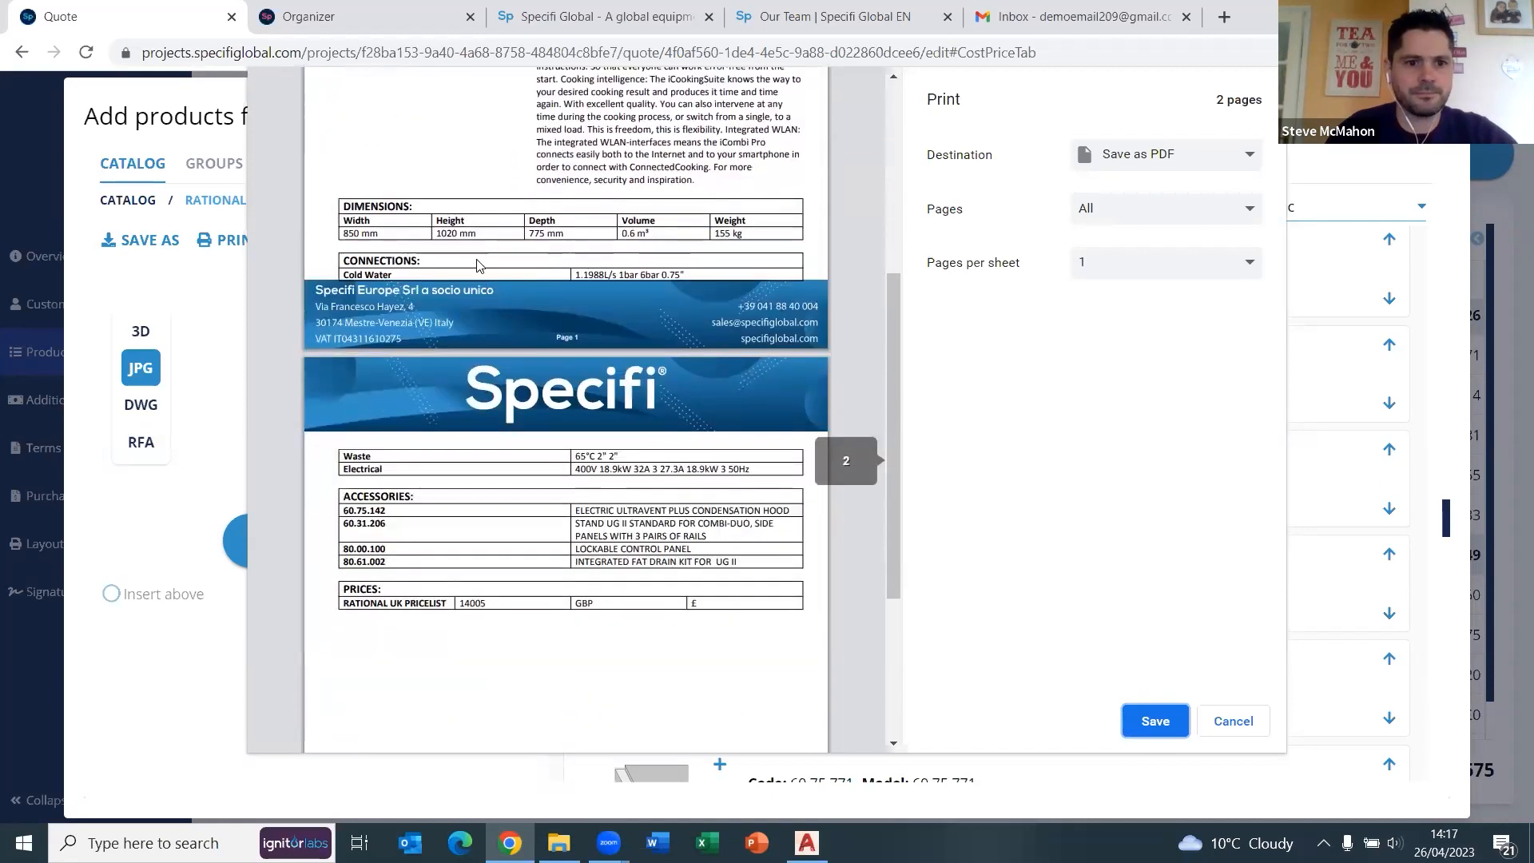
scroll(483, 253, up, 2)
scroll(483, 253, up, 1)
scroll(482, 206, down, 3)
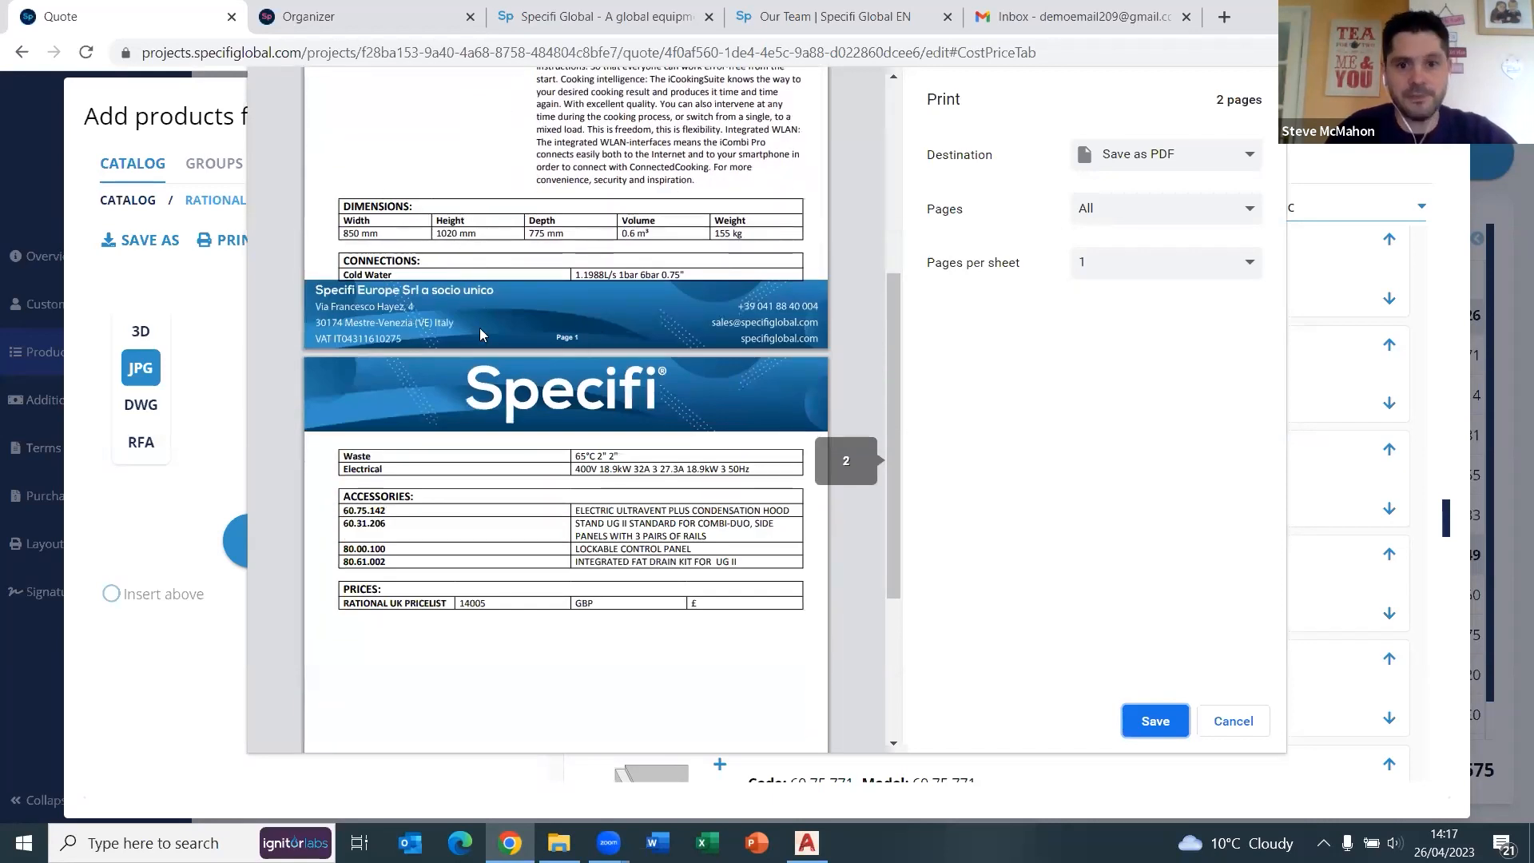
Cancel the print preview and close the Add products from catalog window with Esc.
scroll(479, 334, down, 1)
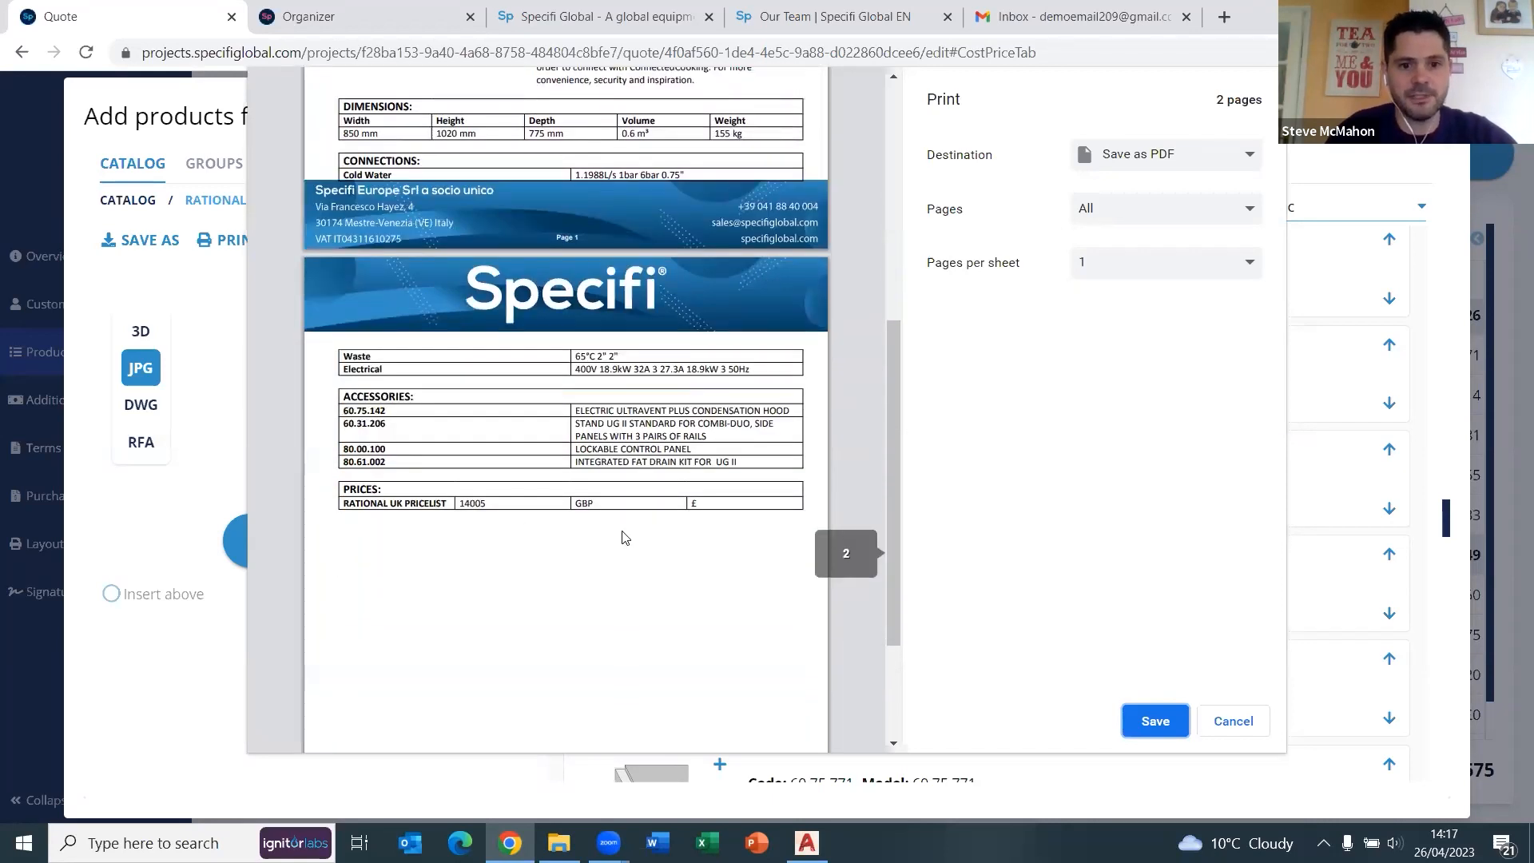
scroll(624, 511, down, 1)
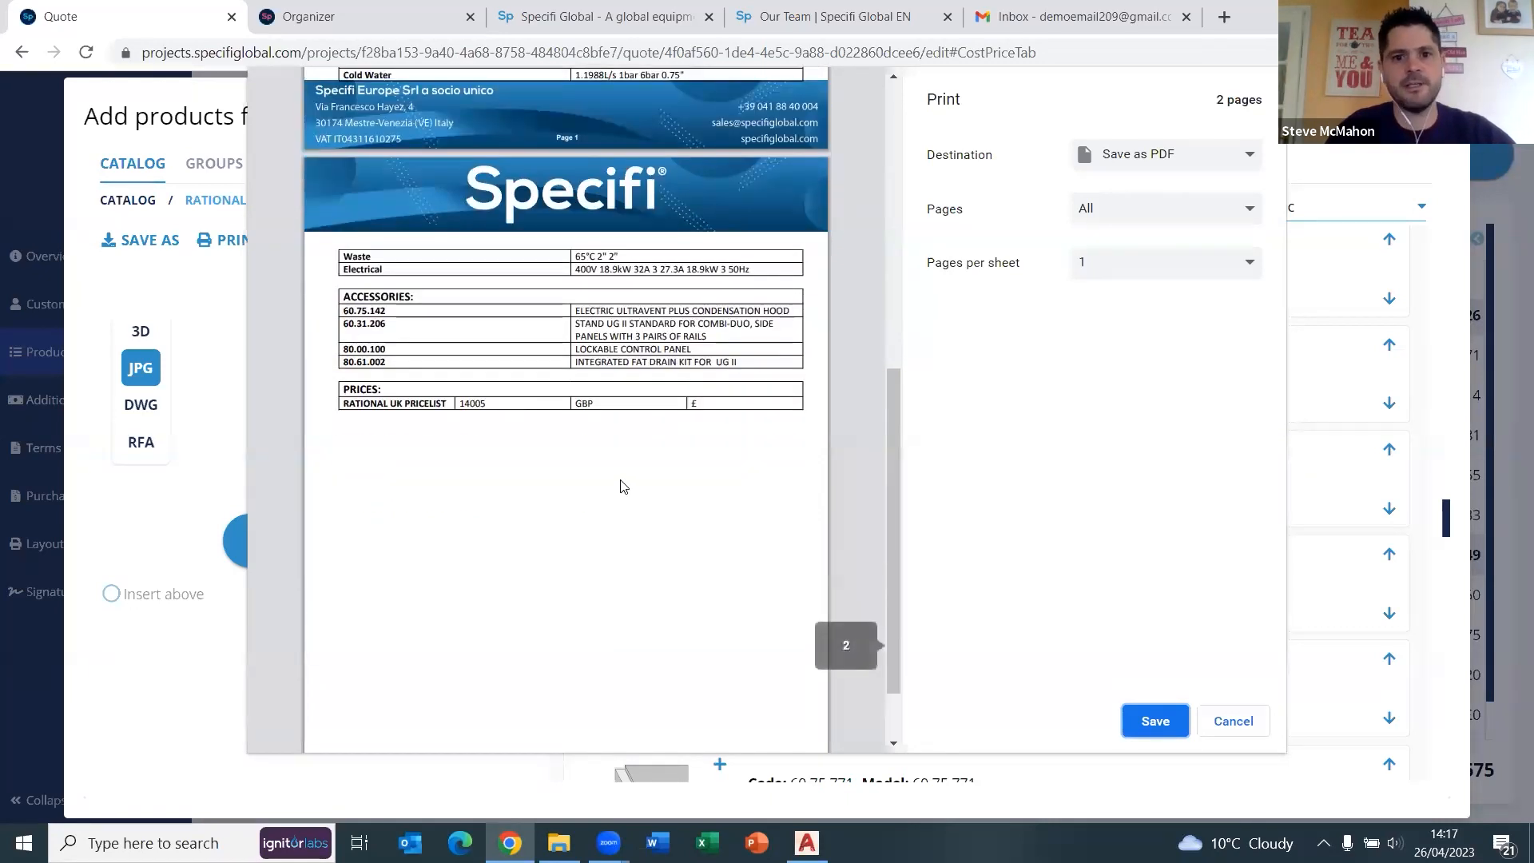
click(1233, 721)
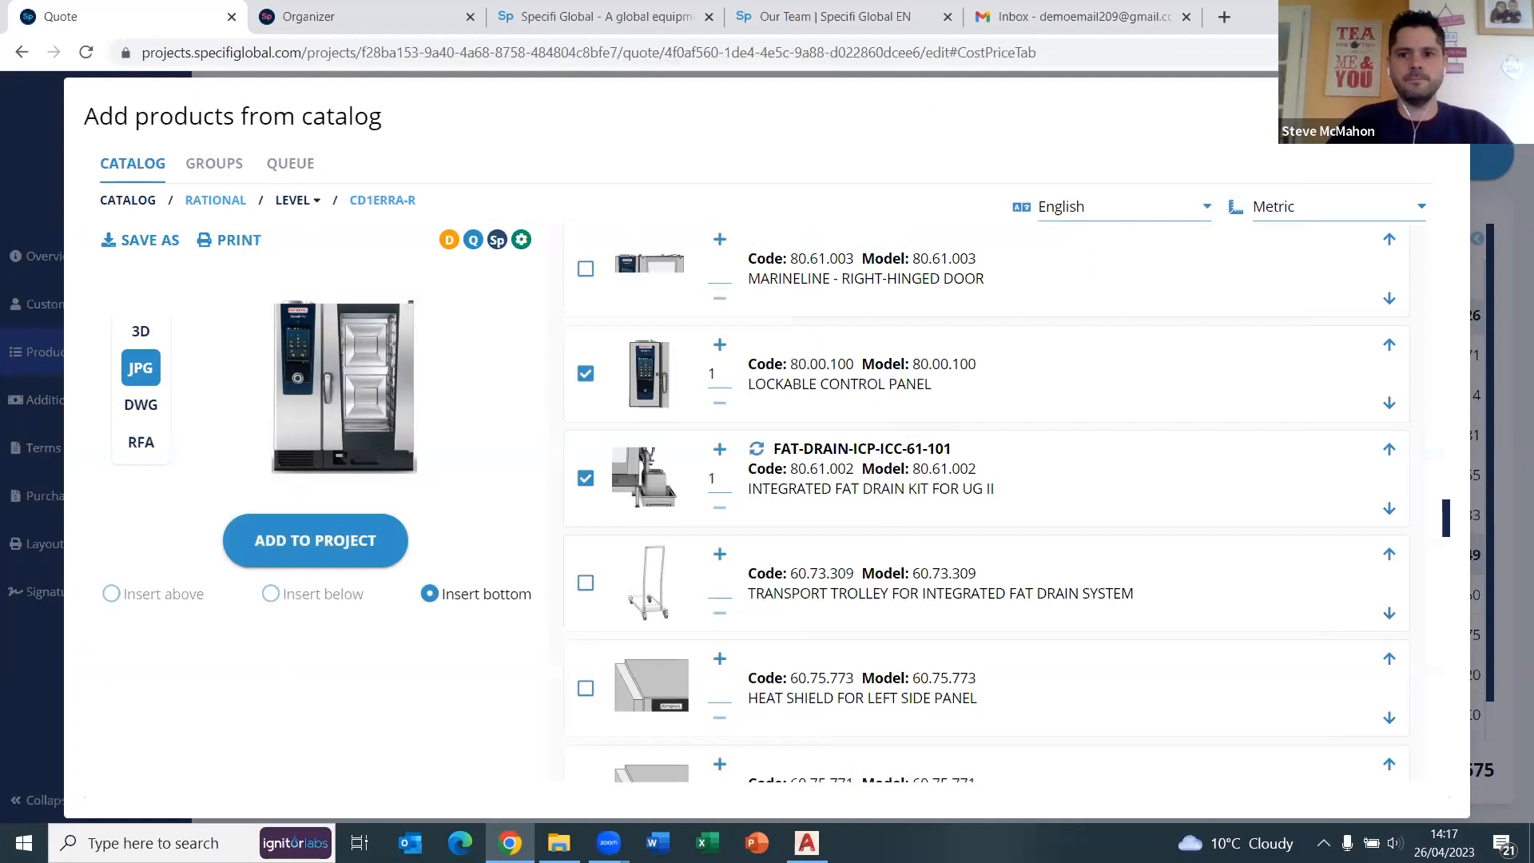
key(Escape)
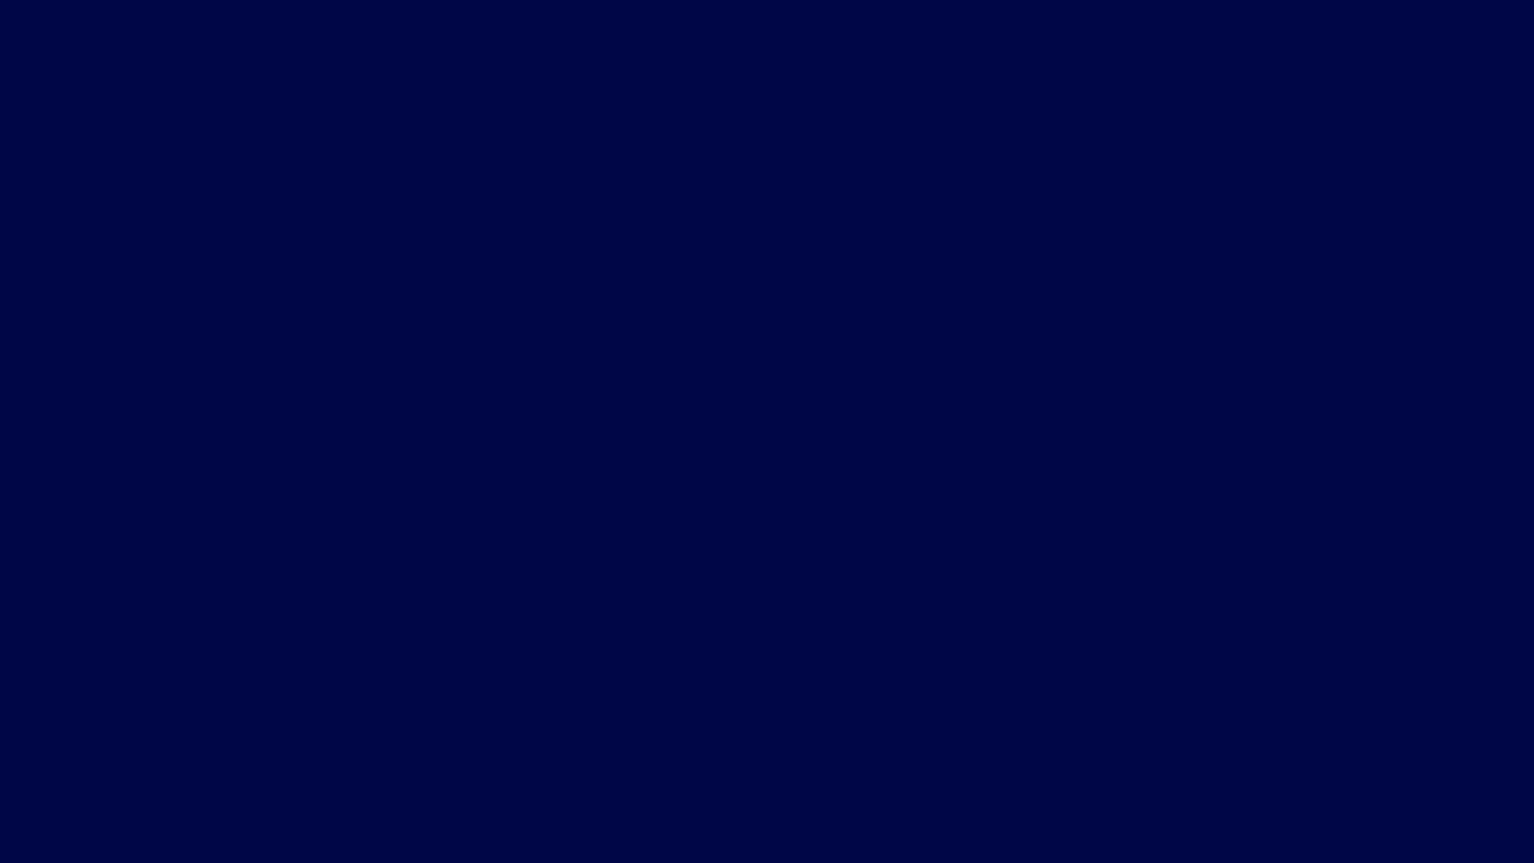